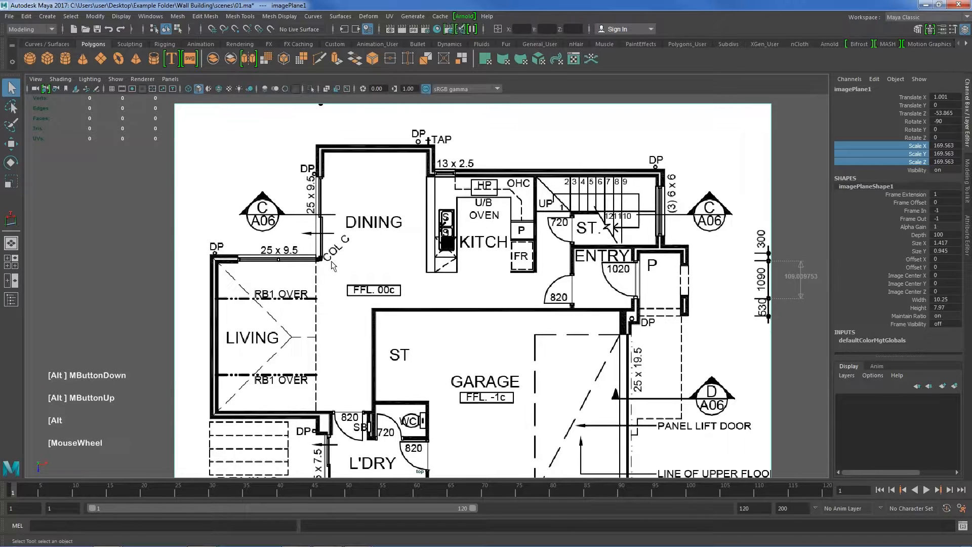
Draw a polygon plane about 23.2 wide and 71.2 long over the short wall piece beside the Dining room's 25 x 9.5 window
scroll(326, 270, "up", 1)
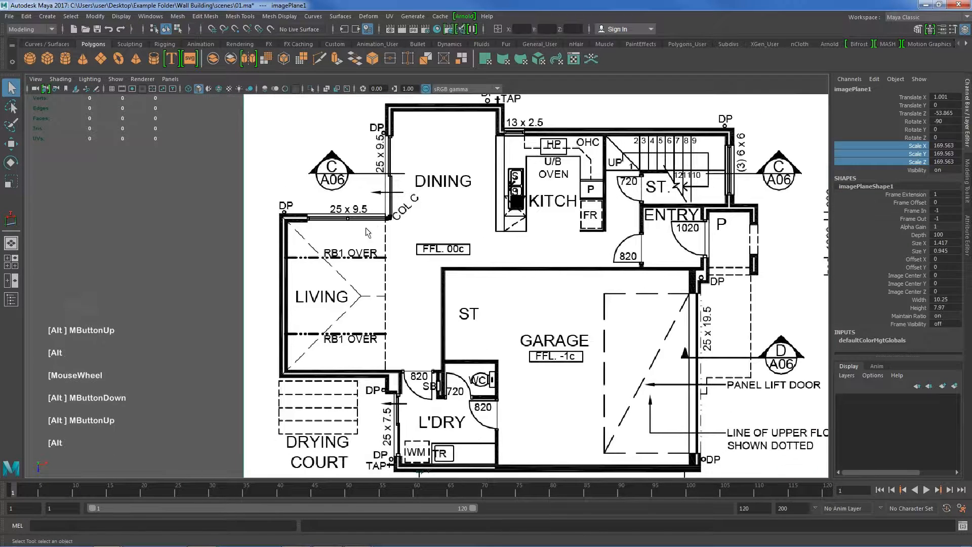
left_click(101, 60)
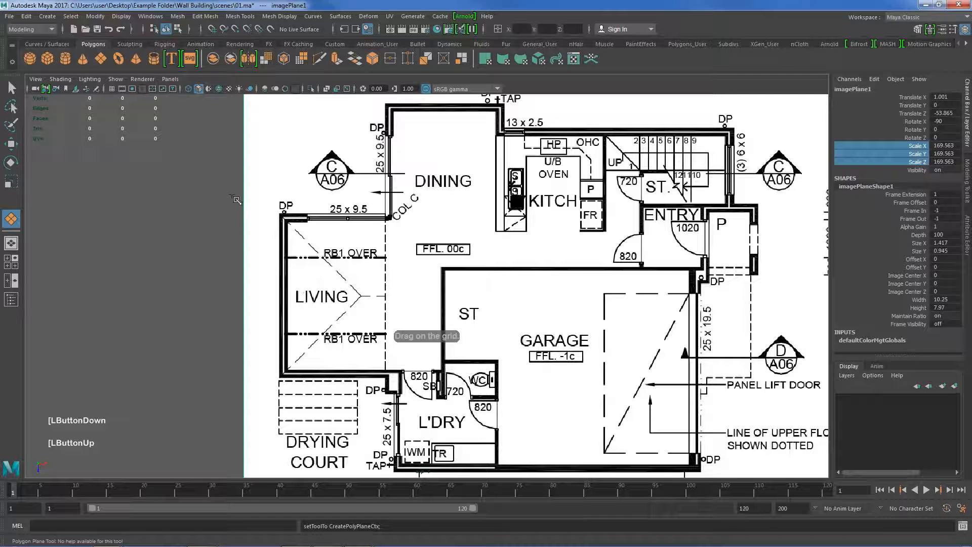
left_click(47, 16)
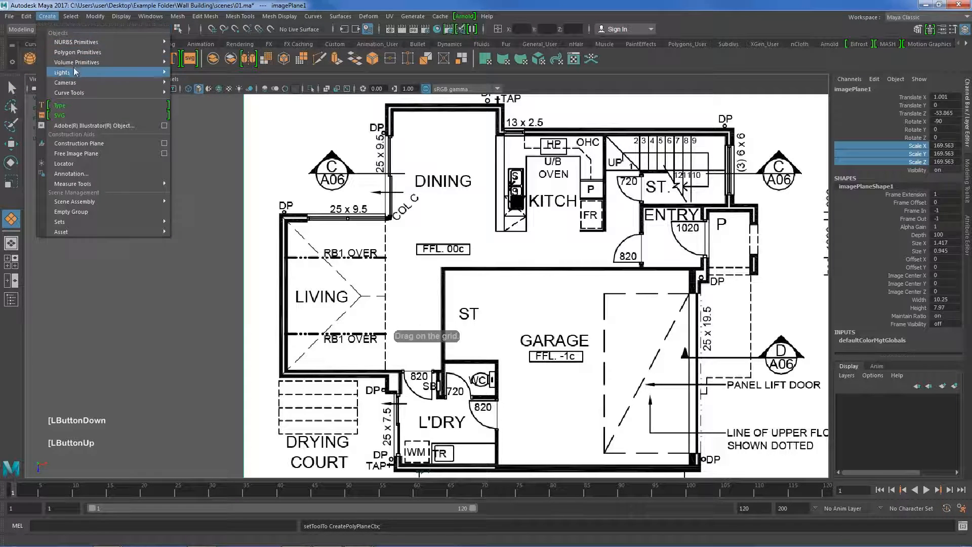
mouse_move(101, 54)
left_click_drag(100, 51, 536, 294)
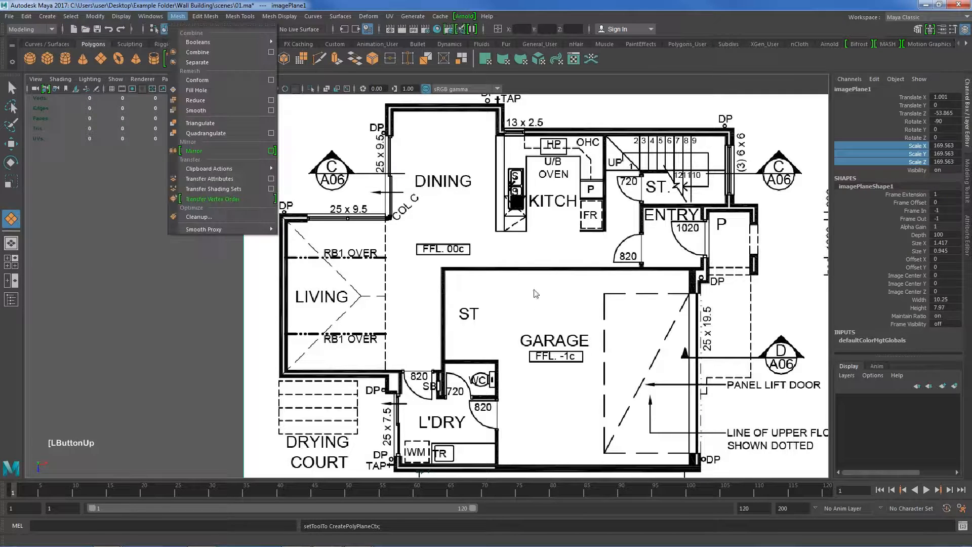
left_click(529, 148)
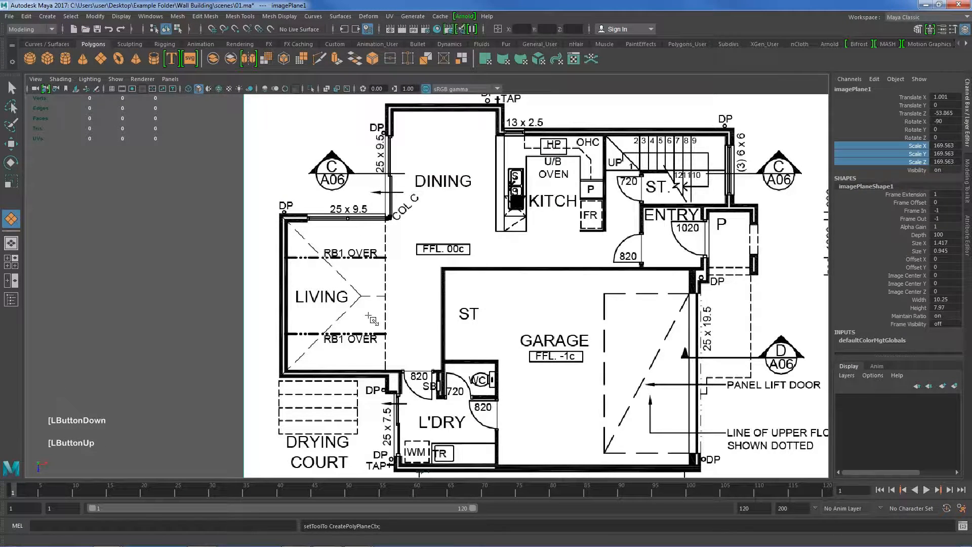
scroll(372, 319, "up", 3)
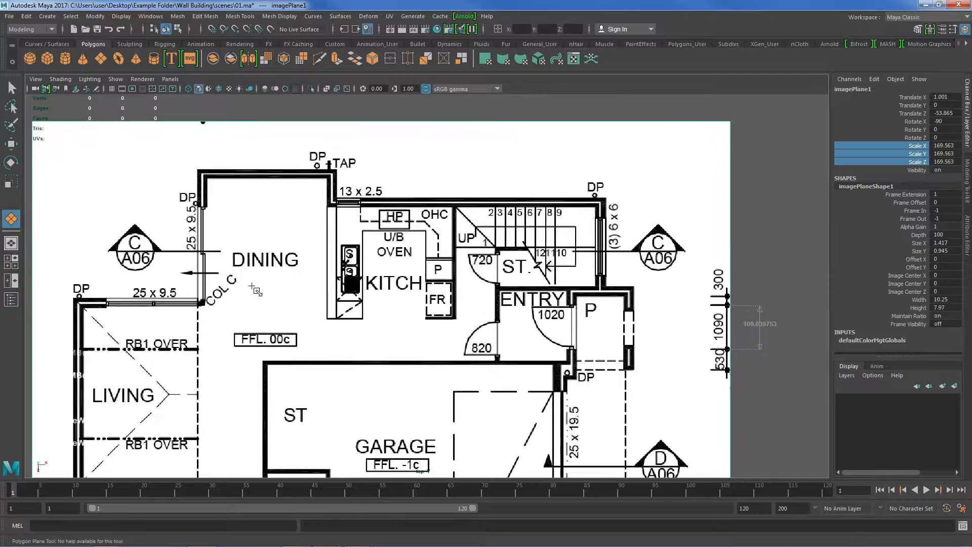
scroll(223, 222, "up", 2)
scroll(187, 243, "up", 2)
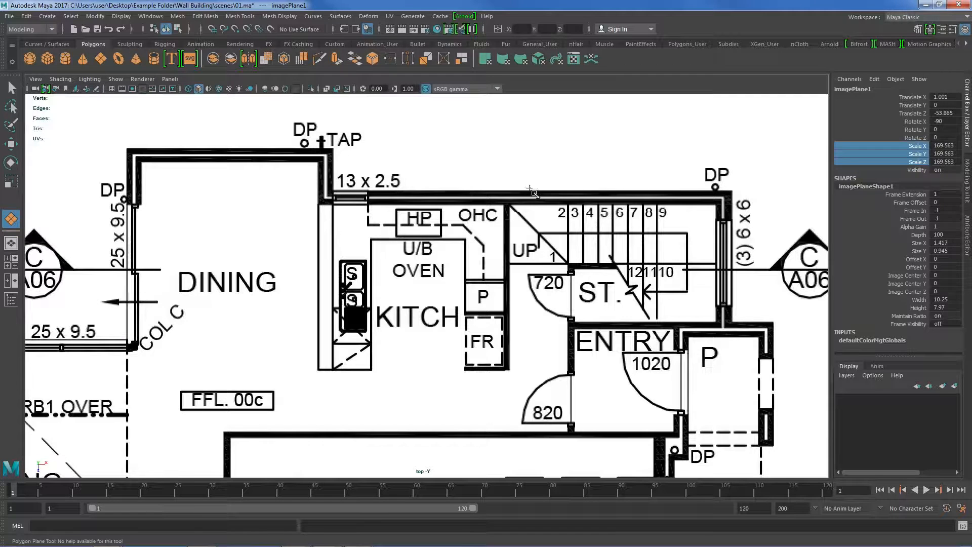
scroll(247, 182, "up", 3)
scroll(243, 179, "up", 2)
middle_click_drag(197, 145, 362, 271, "alt")
scroll(277, 191, "up", 3)
middle_click_drag(251, 177, 309, 201, "alt")
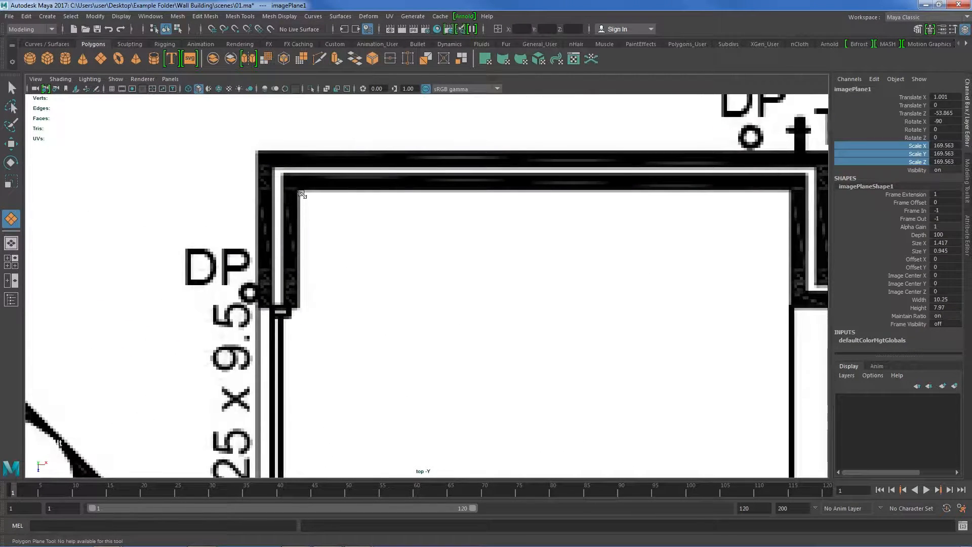
mouse_move(296, 191)
left_mouse_down()
mouse_move(261, 268)
mouse_move(258, 306)
left_mouse_up()
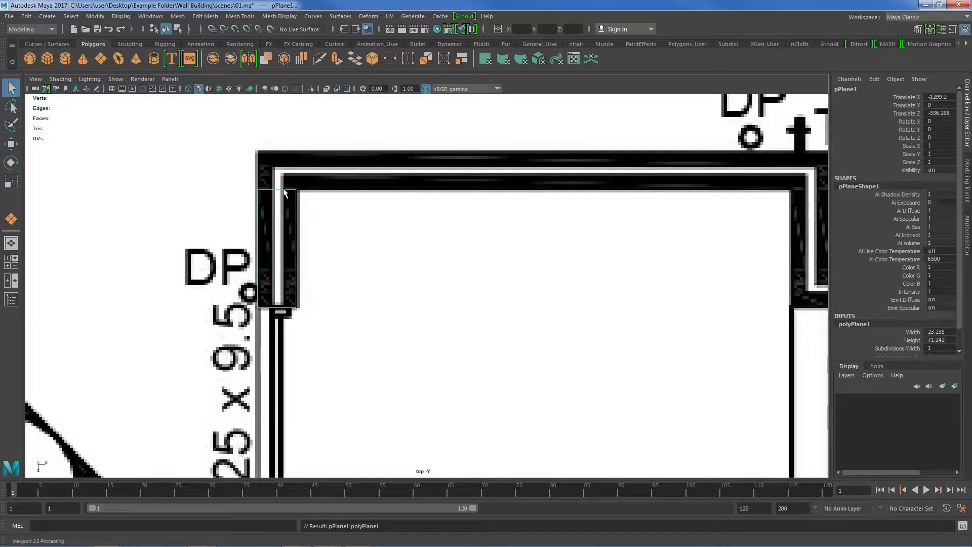
Extrude the plane's upper edge about 23.2 units to the wall's outer face, forming the Dining room's corner block
mouse_move(285, 192)
right_mouse_down()
mouse_move(283, 168)
mouse_move(284, 181)
right_mouse_up()
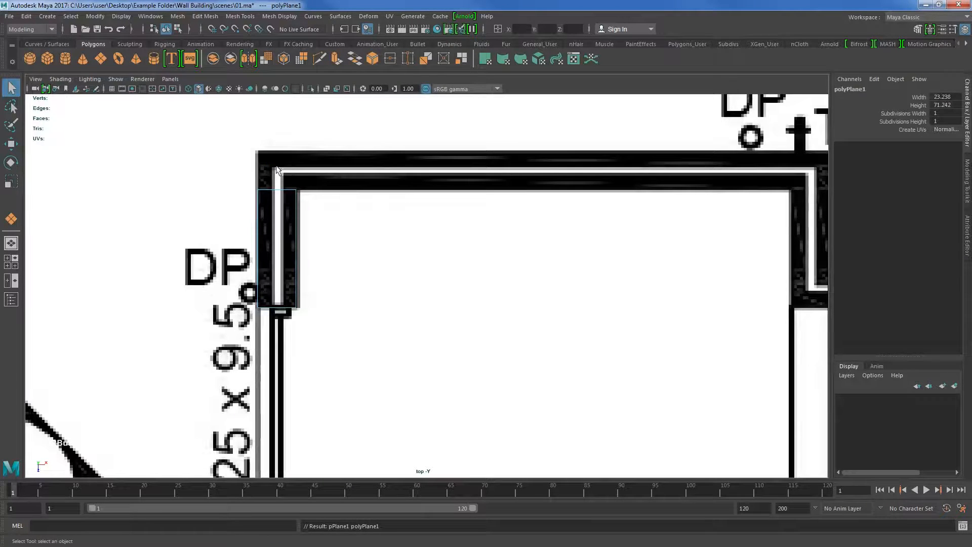
left_click_drag(278, 171, 265, 234)
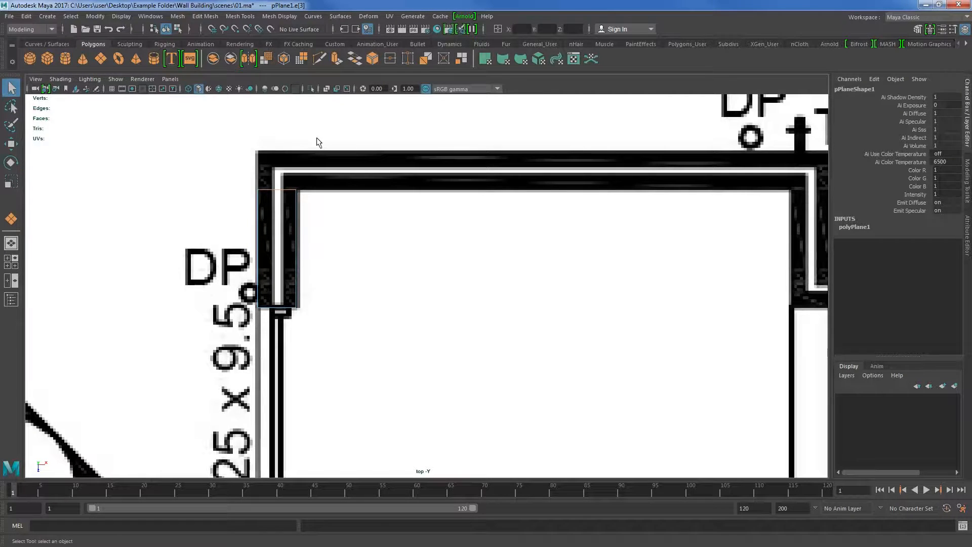
key("ctrl+e")
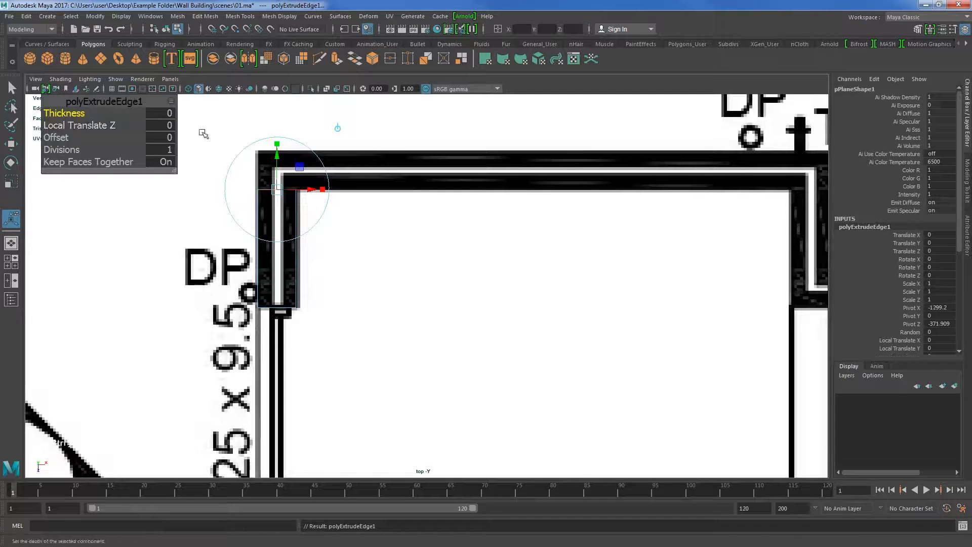
left_click_drag(275, 160, 286, 124)
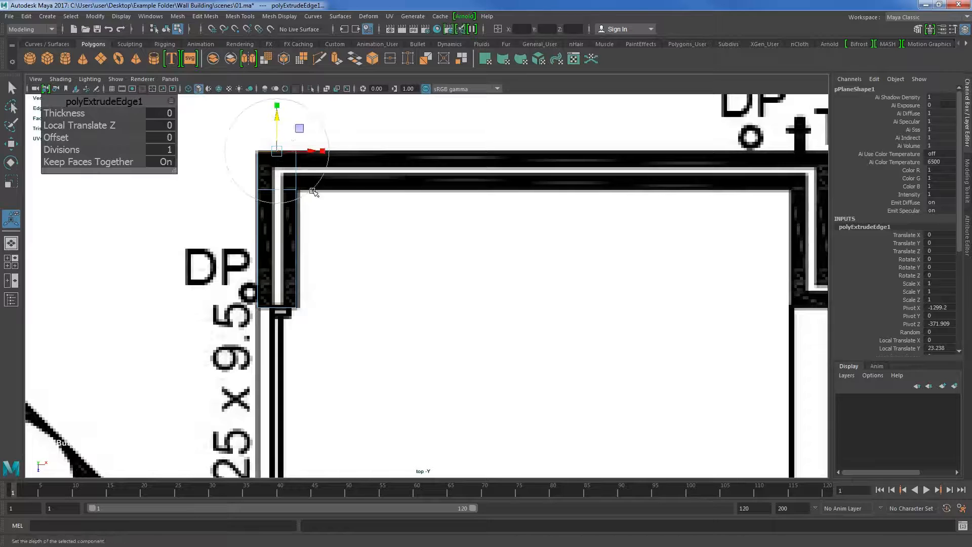
Extrude the corner block's side edge about 296.9 units along the Dining room's upper wall, plus 27.2 units to fill the next corner
left_click(296, 175)
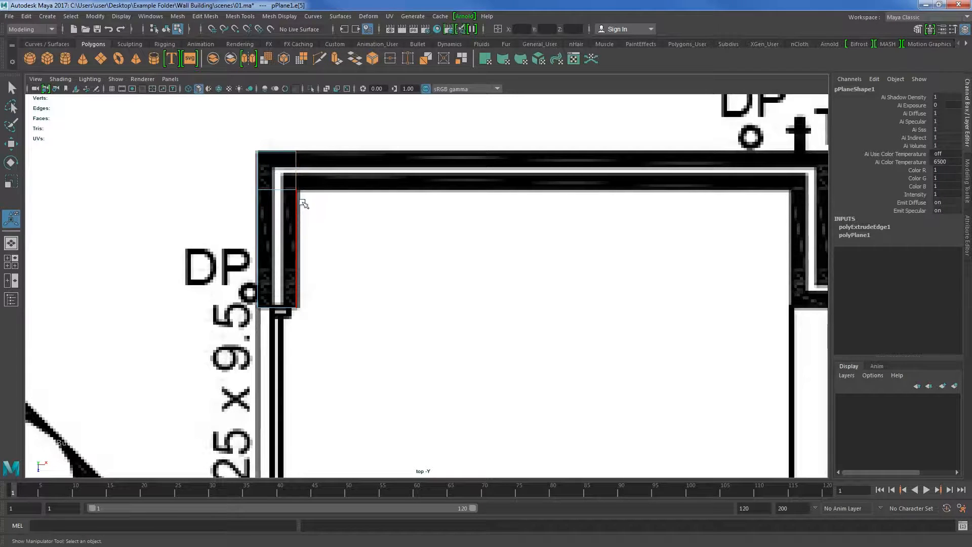
key("ctrl+e")
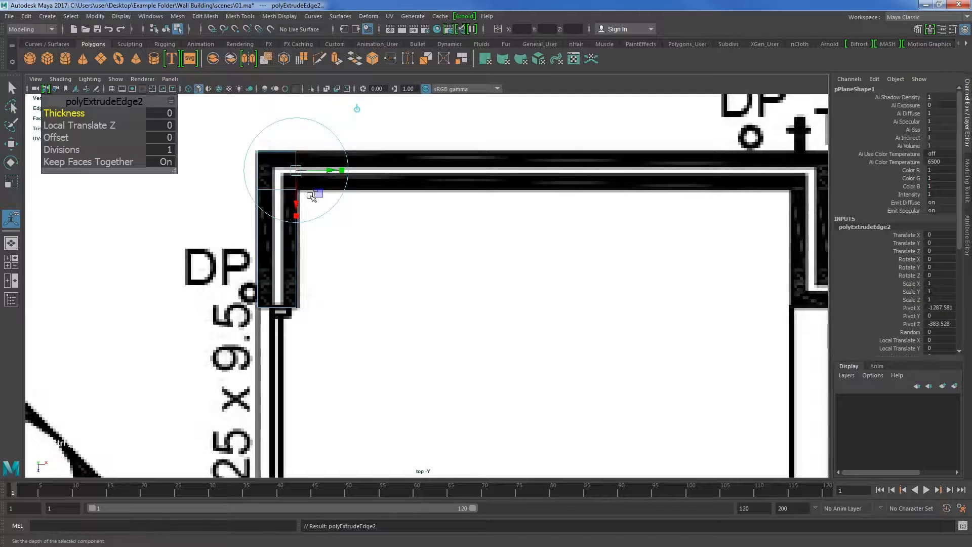
left_click_drag(327, 172, 817, 204)
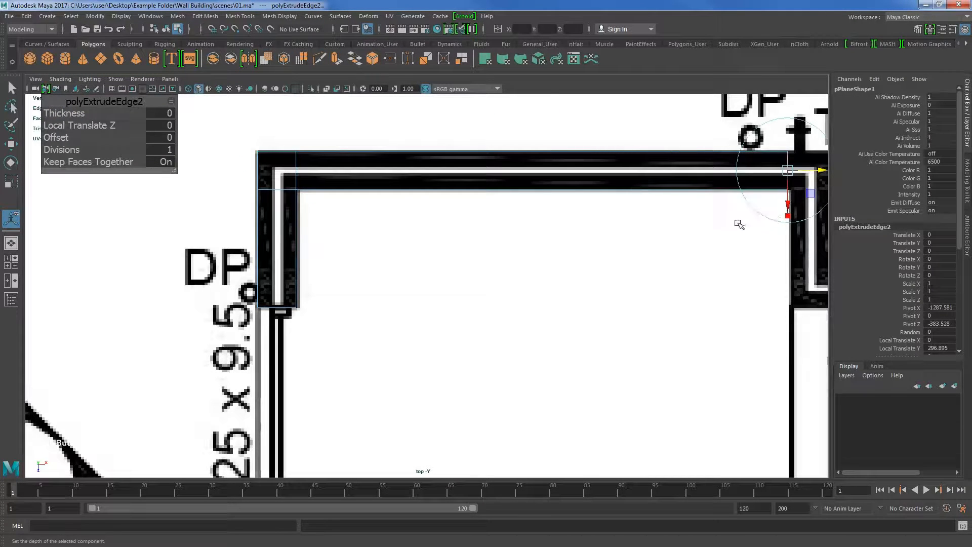
mouse_move(758, 221)
middle_mouse_down("alt")
mouse_move(497, 245)
mouse_move(354, 245)
mouse_move(323, 233)
middle_mouse_up("alt")
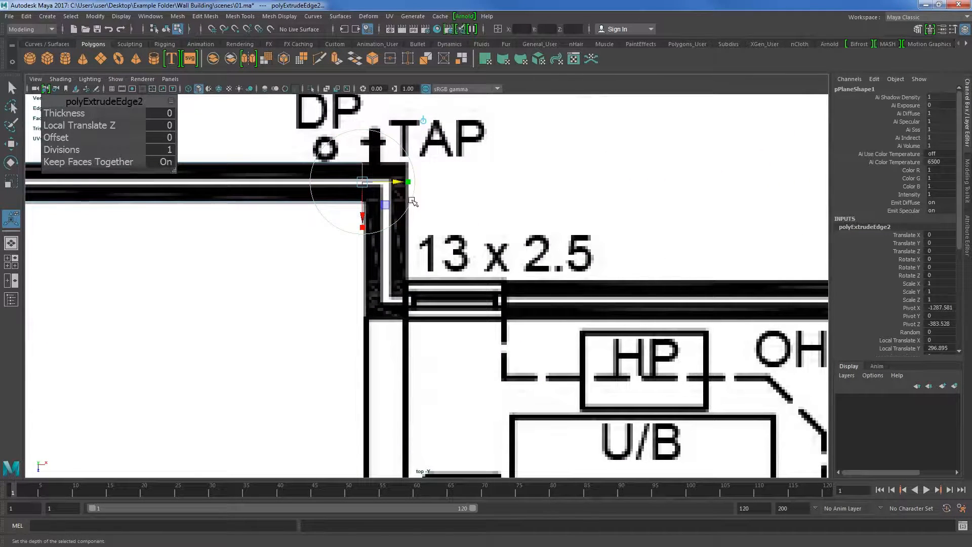
key("ctrl+e")
left_click_drag(398, 184, 443, 184)
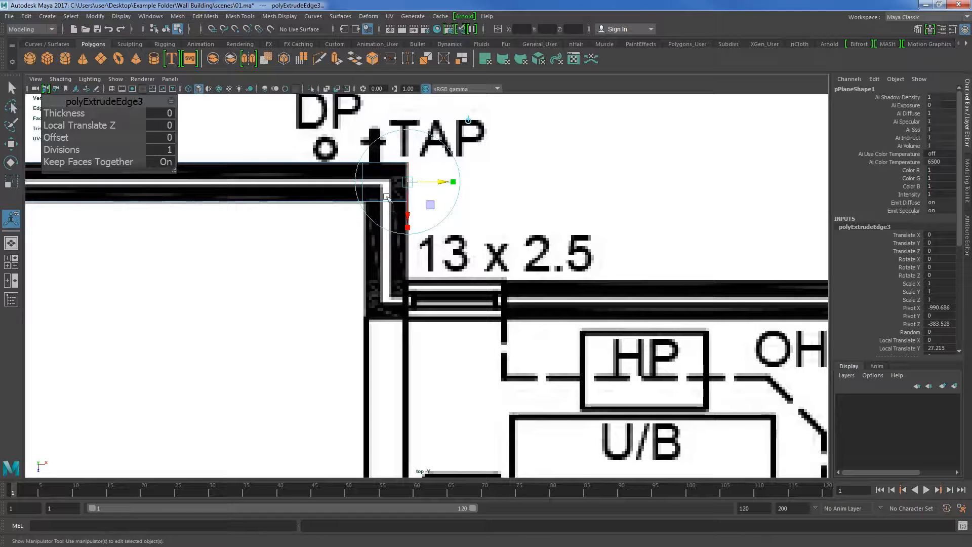
Extrude the corner block's lower edge down the short return wall, with a separate segment for the corner beside the 13 x 2.5 window
left_click(386, 309)
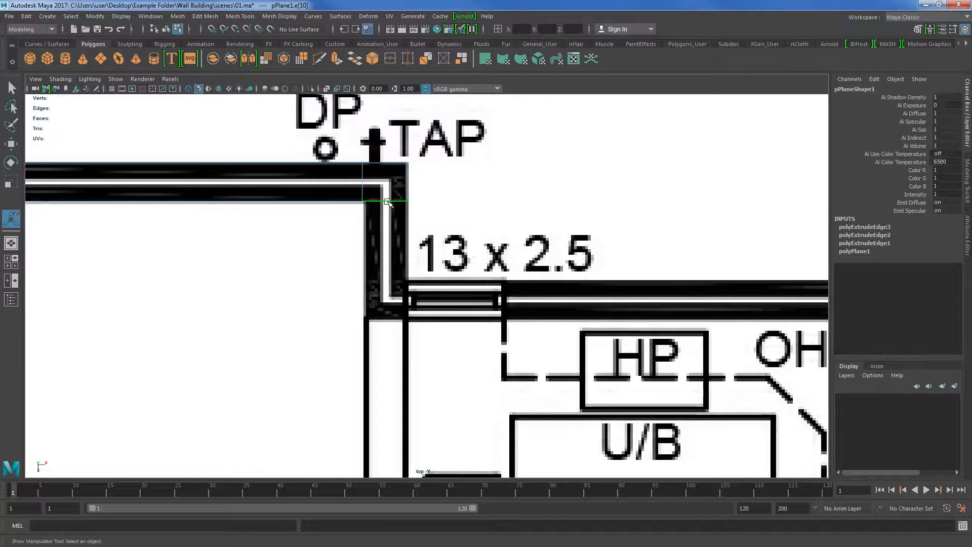
key("ctrl+e")
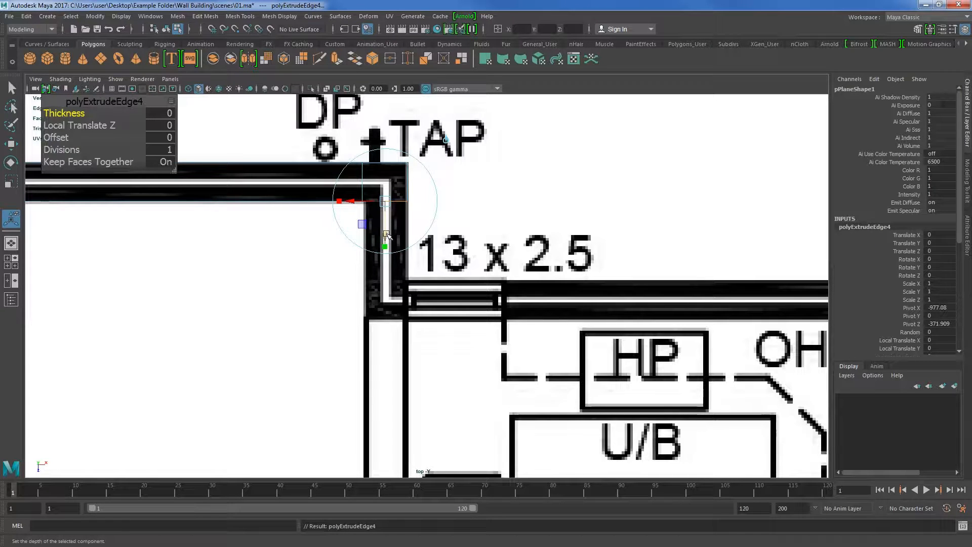
left_click_drag(387, 235, 388, 353)
key("ctrl+e")
Extrude the corner's side edge about 56.9 units across the 13 x 2.5 window opening
left_click(394, 307)
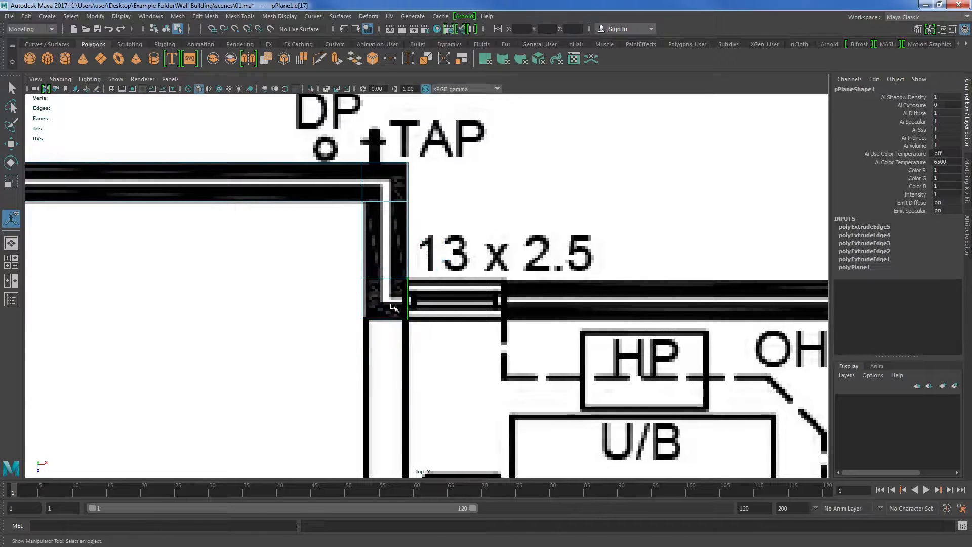
left_click(408, 302)
key("ctrl+e")
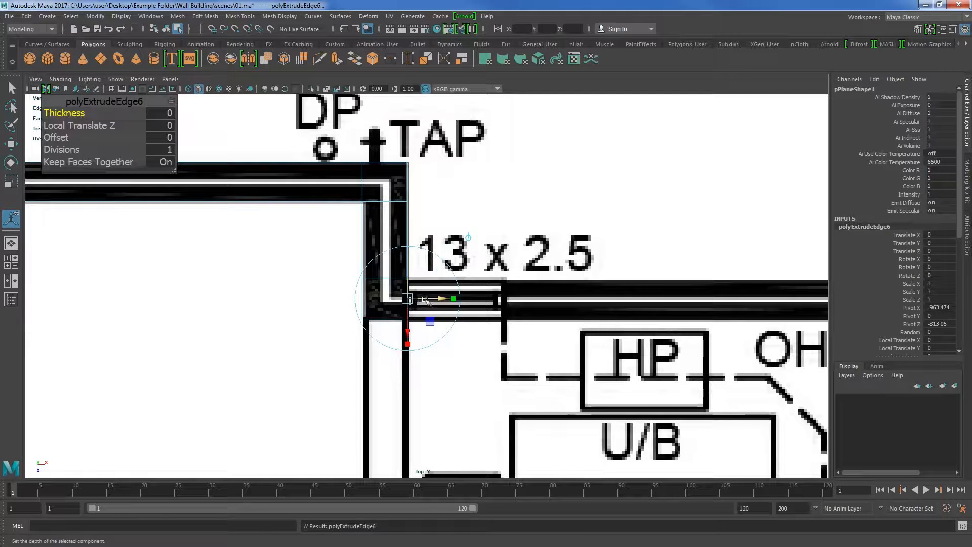
left_click_drag(434, 301, 504, 301)
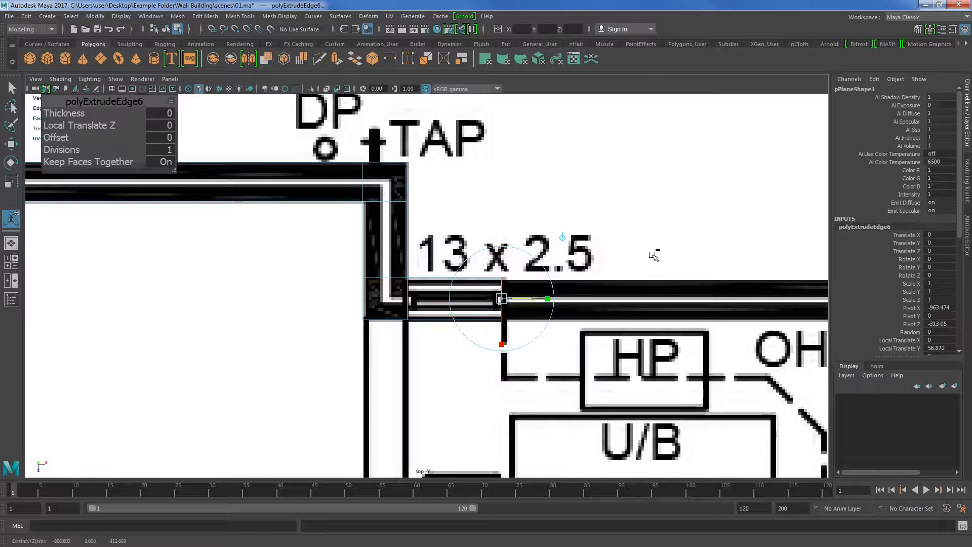
key("ctrl+z")
key("shift+z")
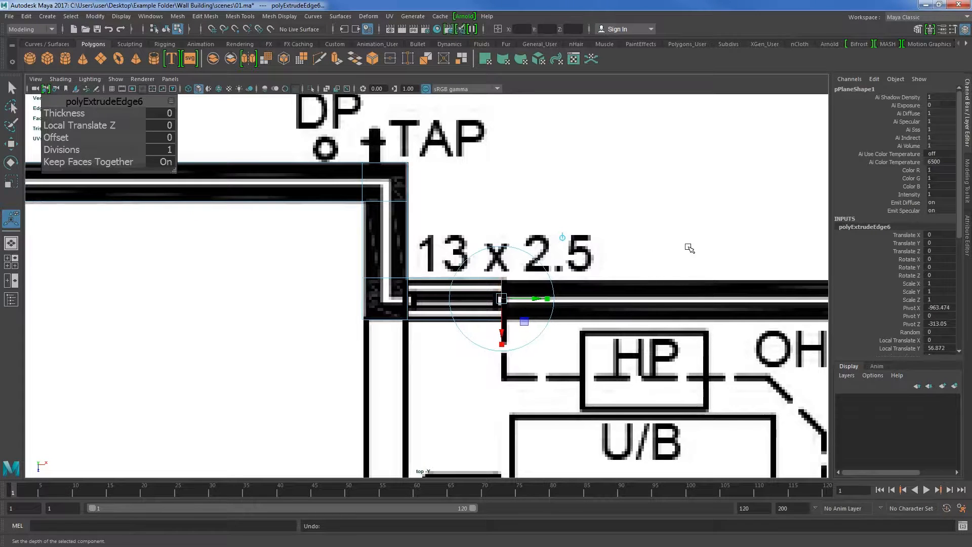
Extrude the end edge about 228.3 units along the kitchen wall, plus an 11.5-unit segment across the partition wall's thickness
middle_click_drag(686, 249, 393, 251, "alt")
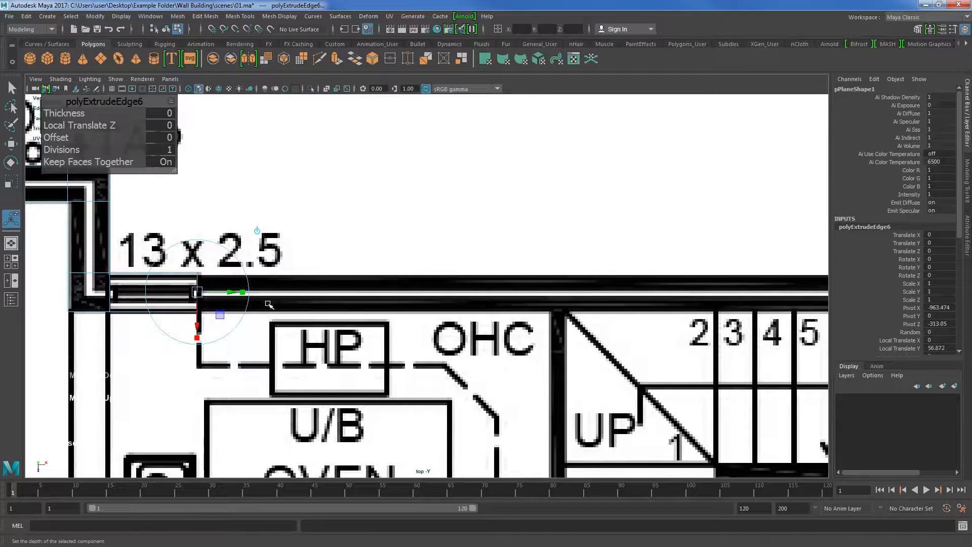
key("ctrl+e")
left_click_drag(228, 292, 581, 322)
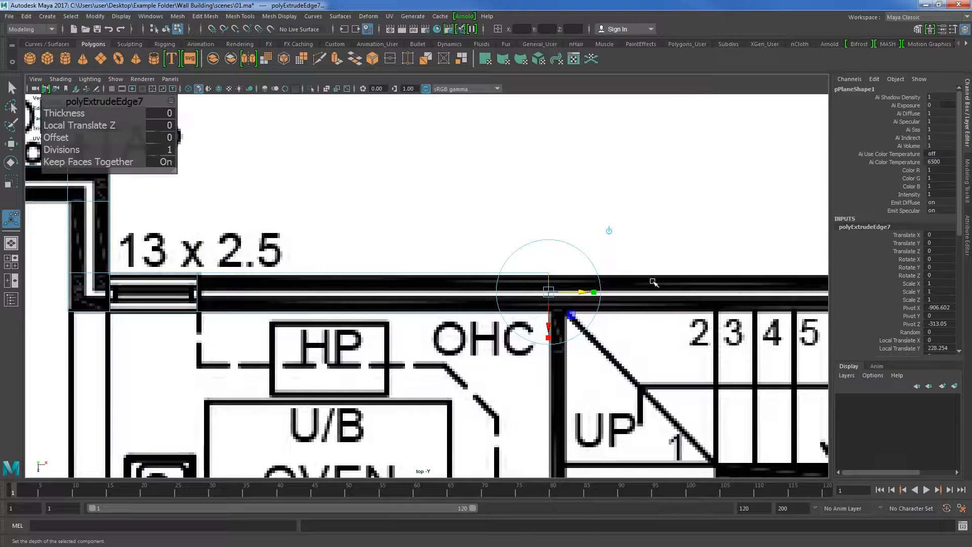
key("ctrl+e")
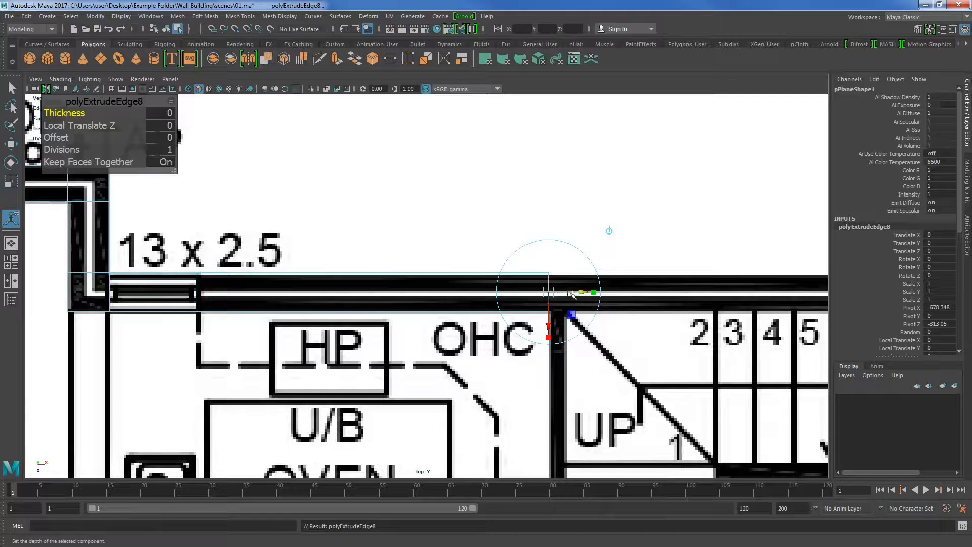
left_click_drag(572, 294, 577, 347)
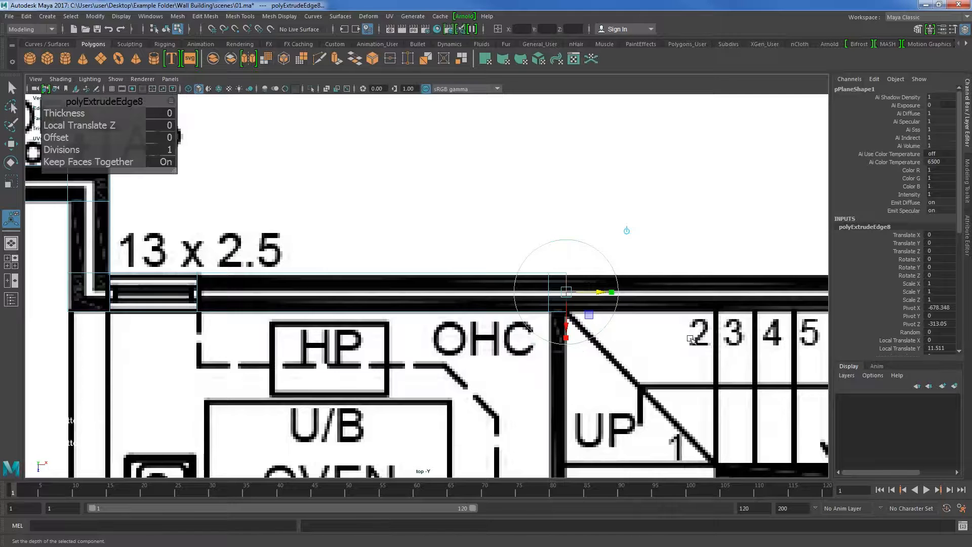
Extrude the end edge along the wall above the stairs, adding a 28.3-unit segment for the outer corner near DP
middle_click_drag(691, 338, 418, 328, "alt")
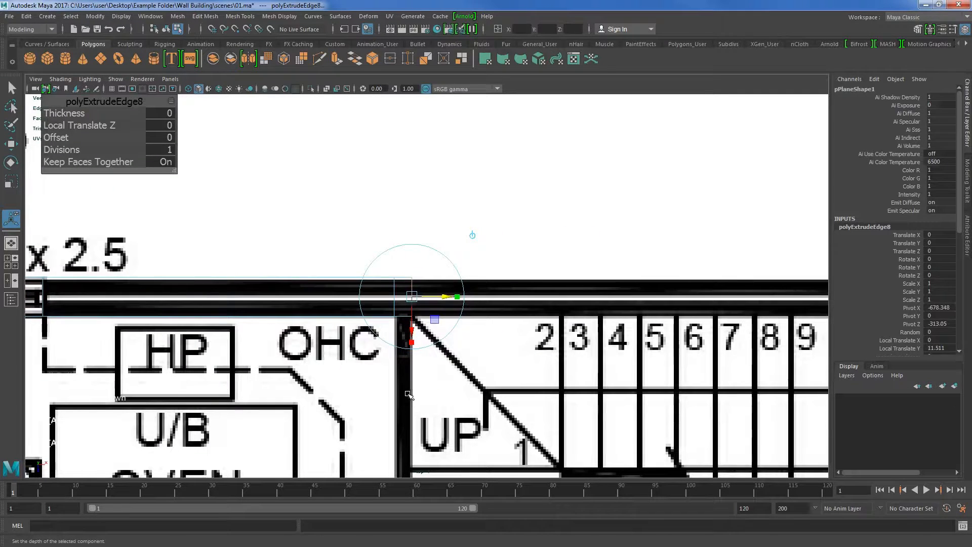
middle_click_drag(494, 344, 278, 347, "alt")
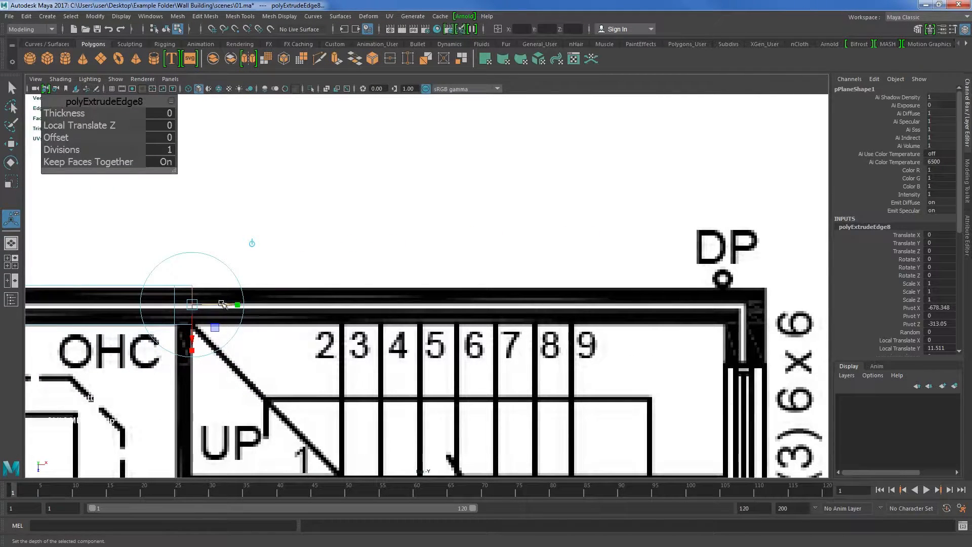
key("ctrl+e")
left_click_drag(225, 306, 793, 307)
key("ctrl+e")
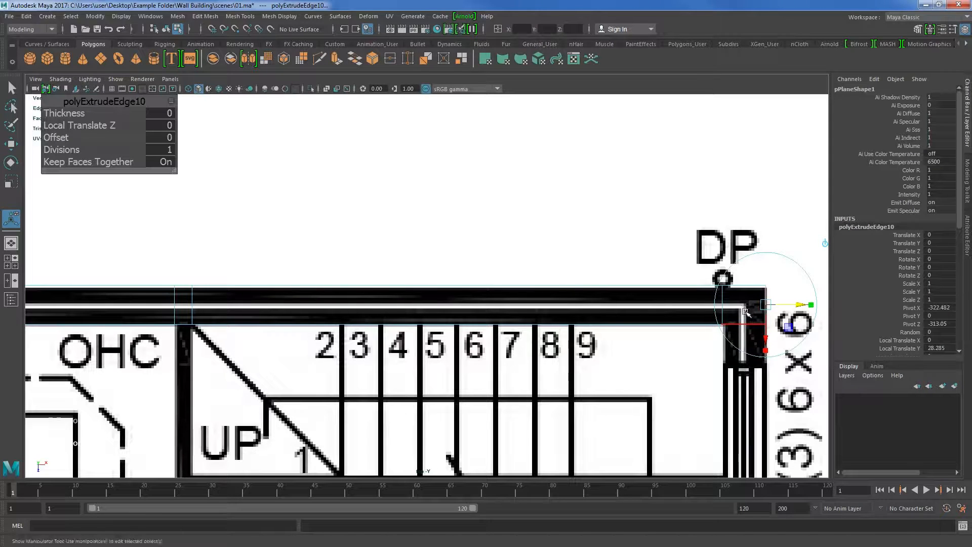
Extrude the stair corner block's lower edge down to the start of the (3) 6 x 6 window
left_click(741, 327)
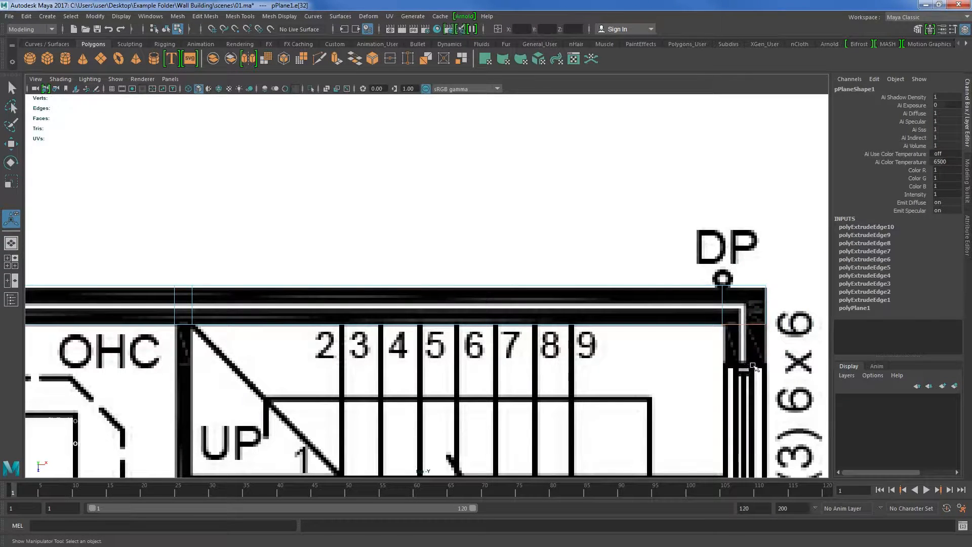
key("ctrl+e")
left_click_drag(744, 355, 744, 387)
Extrude the end edge about 143.1 units along the (3) 6 x 6 window, plus 27.6 units down to the Entry wall
middle_click_drag(764, 359, 514, 202, "alt")
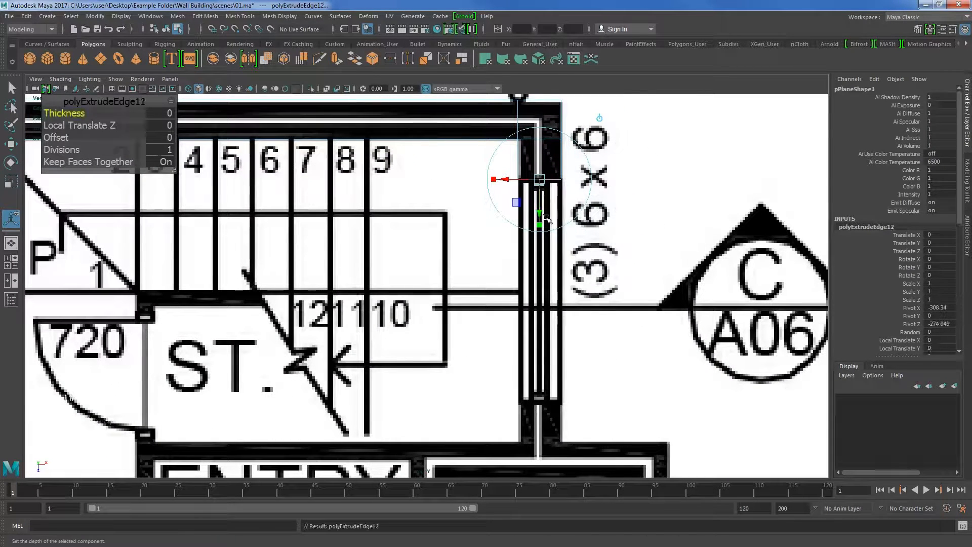
key("ctrl+e")
left_click_drag(562, 205, 568, 434)
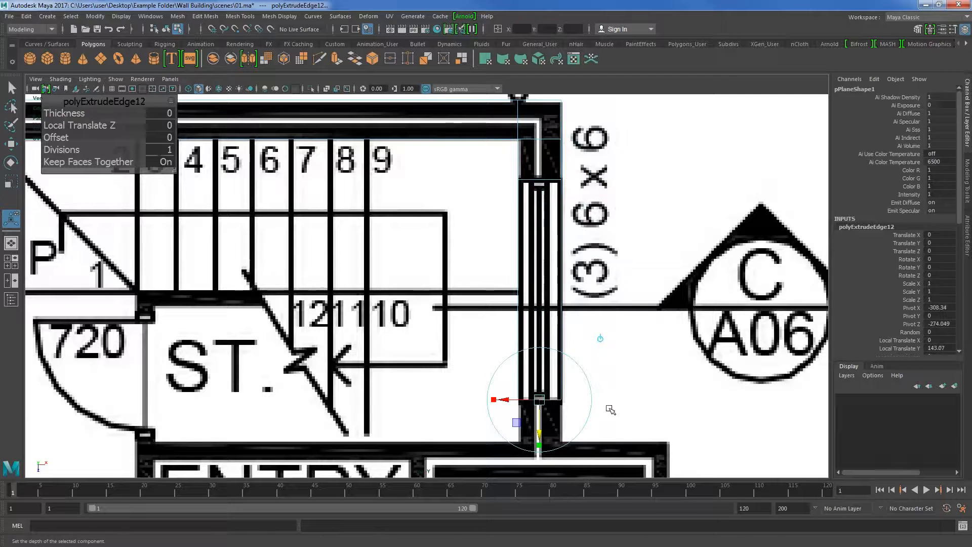
key("ctrl+e")
left_click_drag(539, 436, 540, 473)
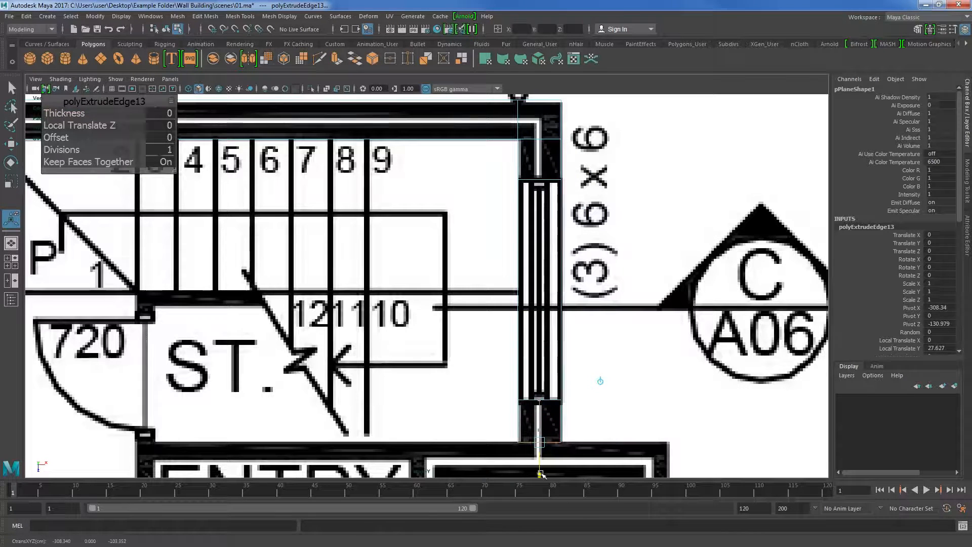
Switch from the top view to the perspective view and frame the traced walls around the kitchen and stairs
scroll(476, 401, "down", 3)
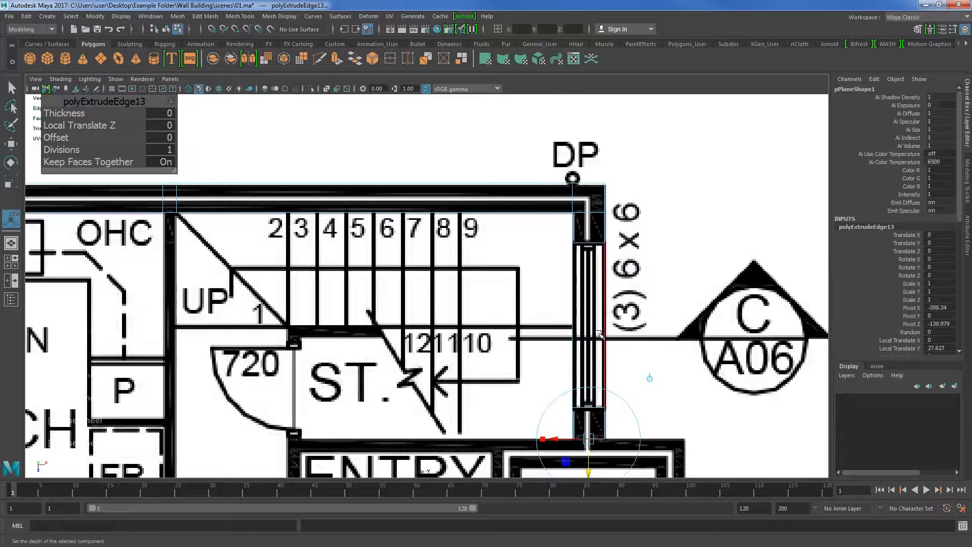
middle_click_drag(389, 314, 592, 340, "alt")
scroll(537, 340, "down", 3)
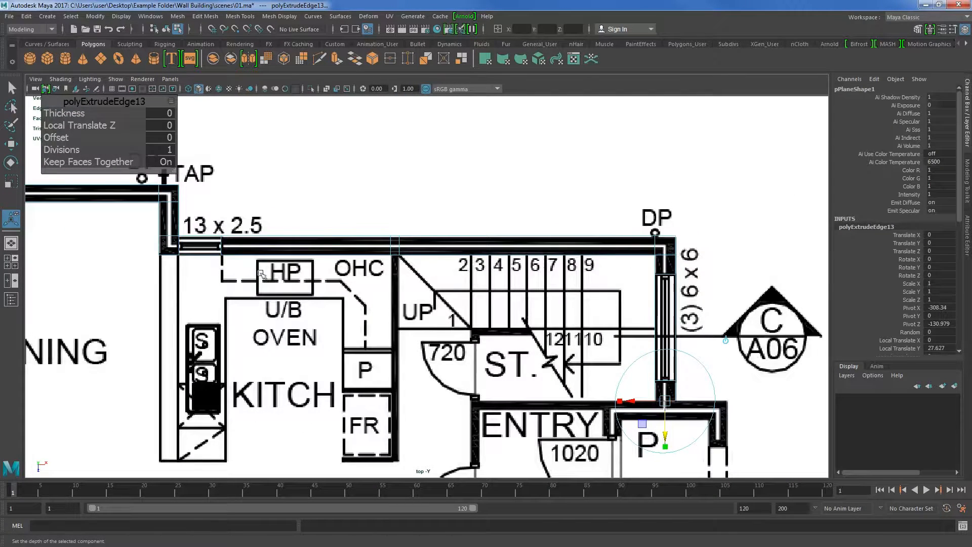
scroll(327, 302, "down", 4)
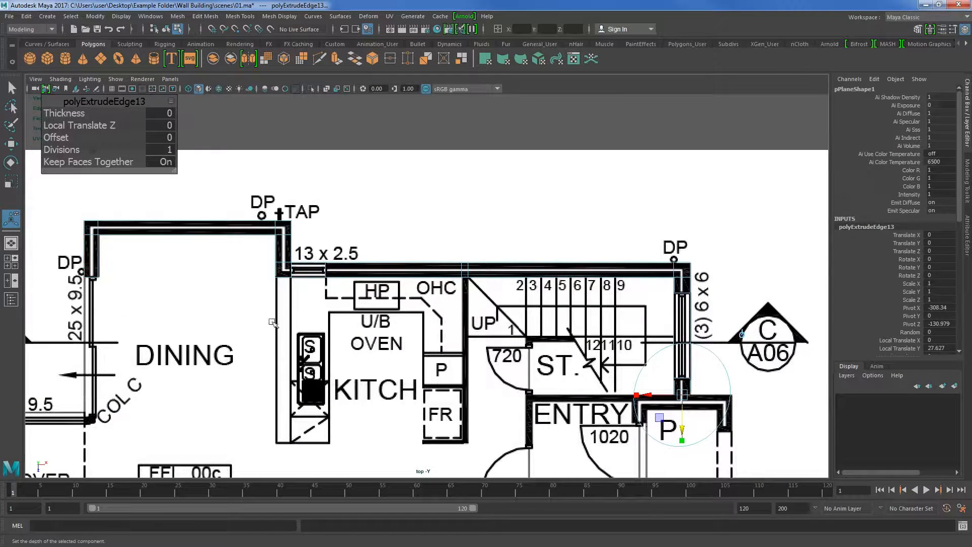
key("space")
left_click(406, 287)
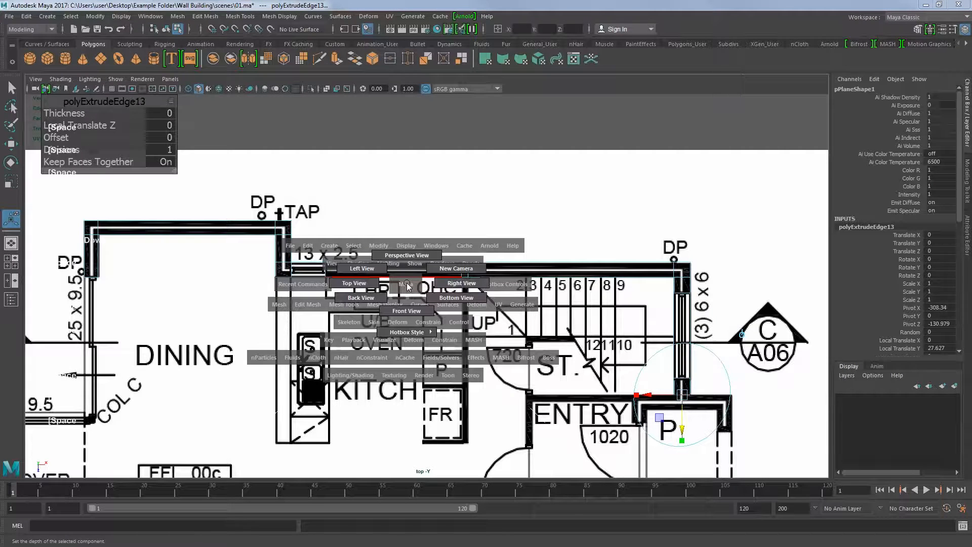
left_click_drag(408, 287, 408, 261)
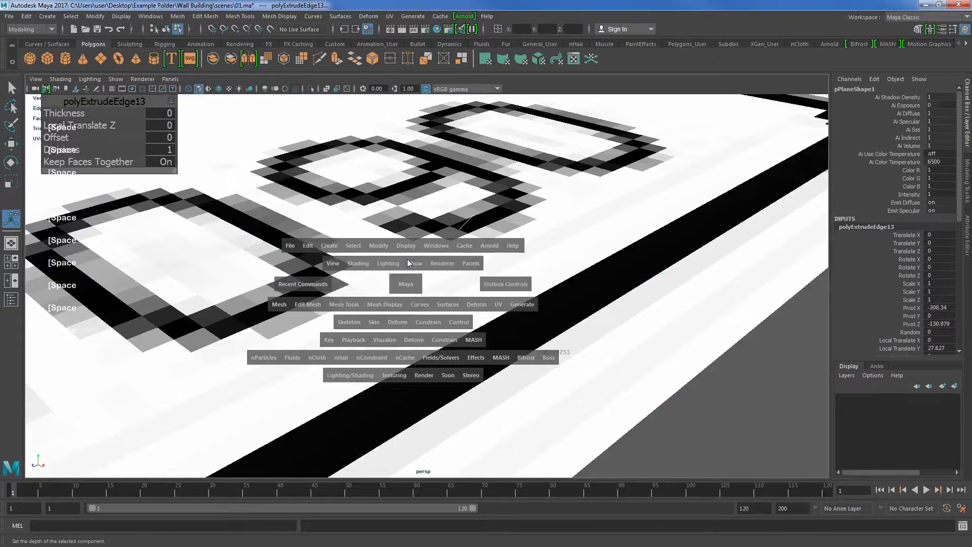
scroll(462, 271, "down", 2)
scroll(464, 274, "down", 5)
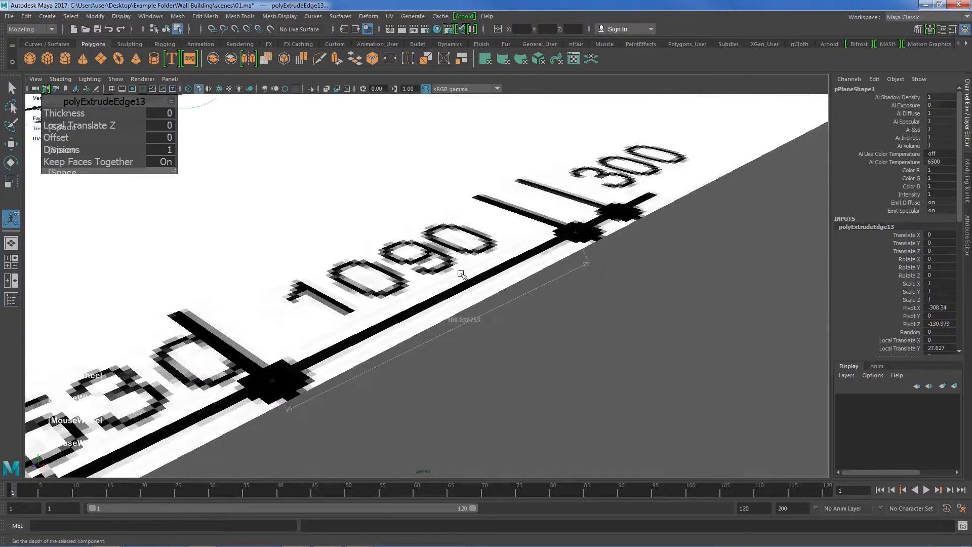
middle_click_drag(555, 365, 554, 448, "alt")
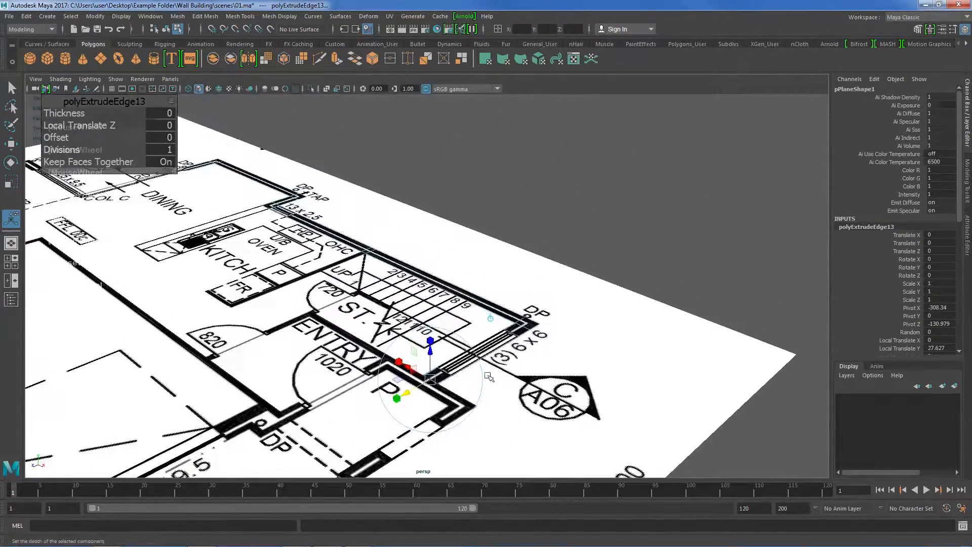
scroll(488, 375, "up", 5)
left_click_drag(537, 284, 480, 252, "alt")
middle_click_drag(542, 312, 265, 90, "alt")
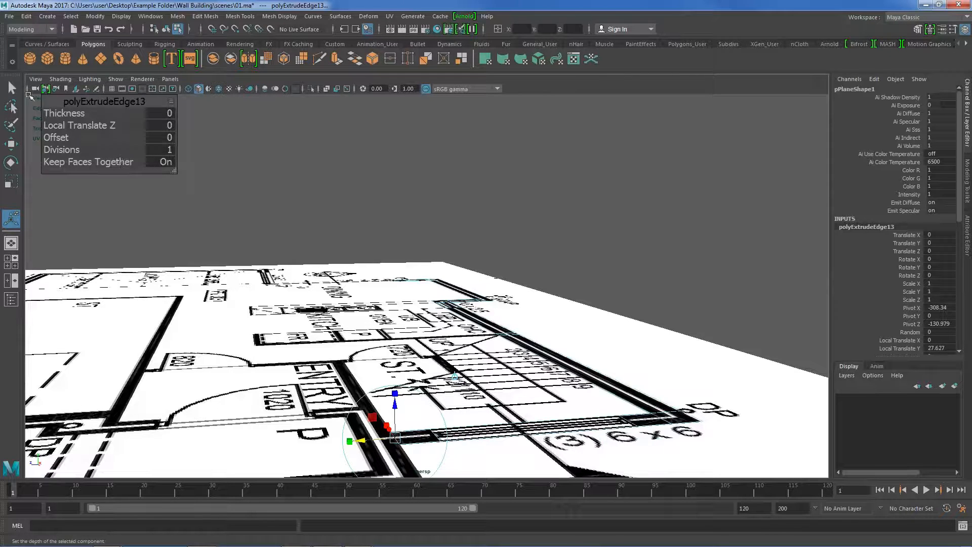
Leave the edge extrusion, change to face selection and delete the plane's face covering the (3) 6 x 6 window
left_click(13, 94)
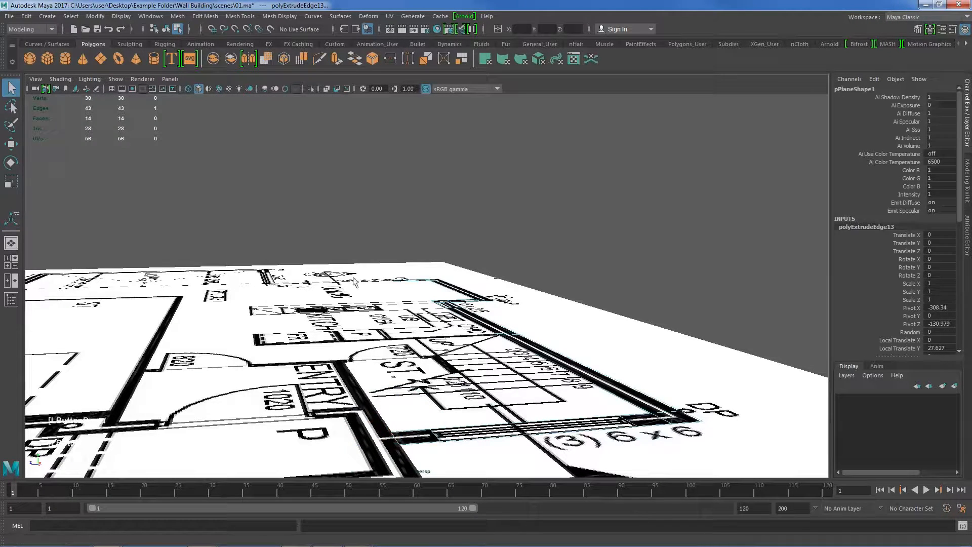
left_click_drag(331, 278, 389, 325, "alt")
middle_click_drag(388, 325, 444, 314, "alt")
scroll(444, 314, "down", 3)
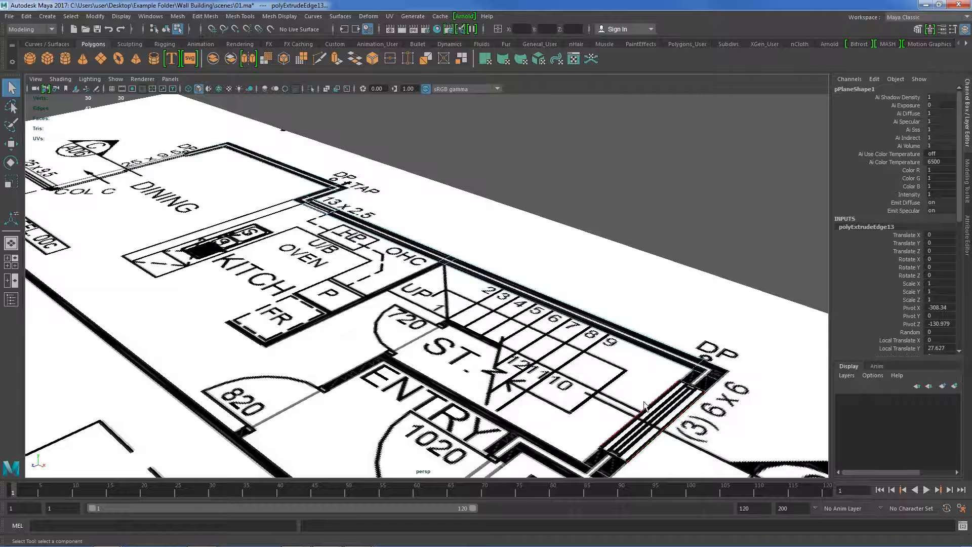
key("ctrl+z")
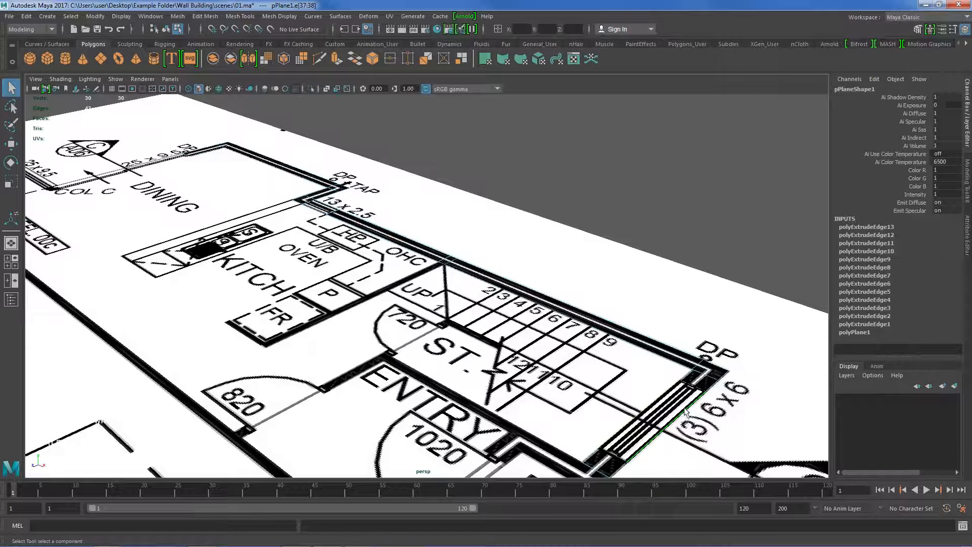
right_click_drag(684, 408, 689, 277)
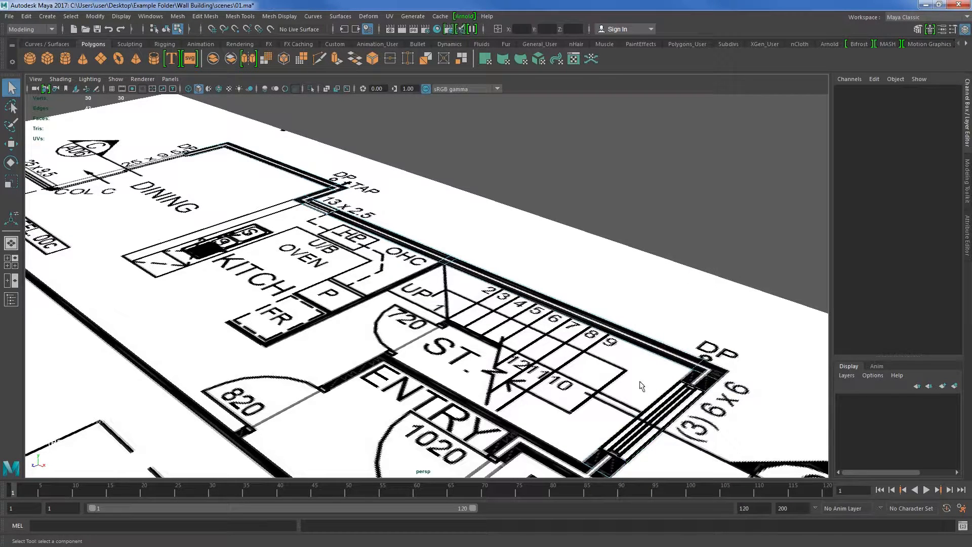
left_click(683, 434)
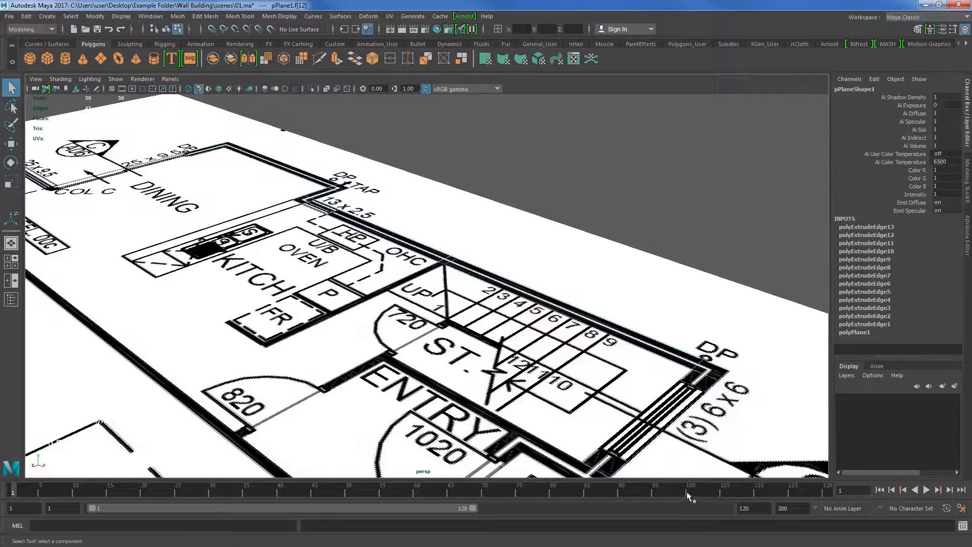
key("4")
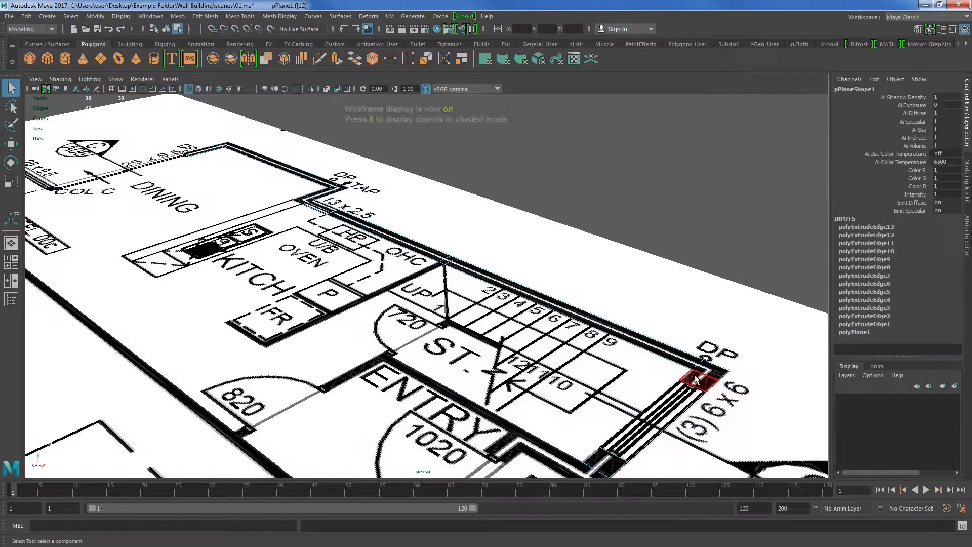
middle_click_drag(682, 377, 586, 301, "alt")
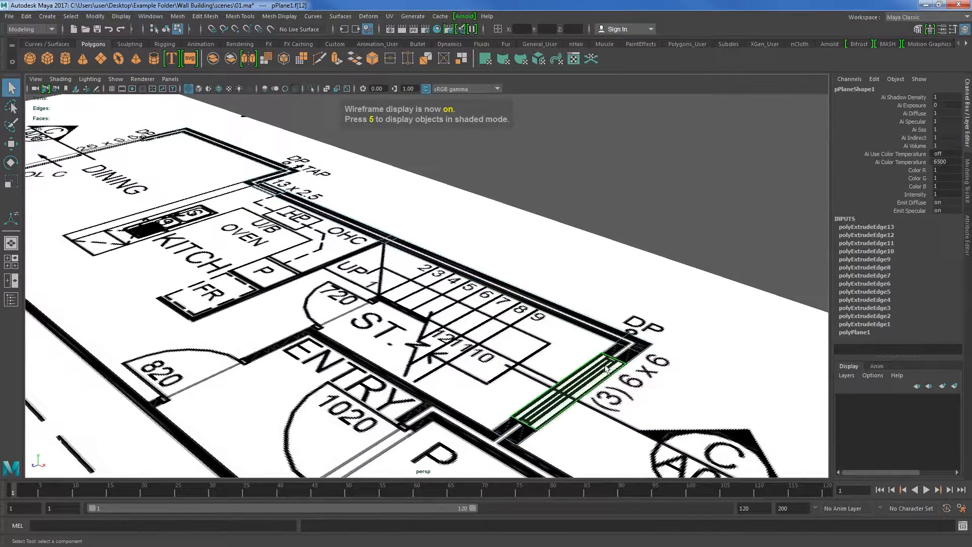
key("5")
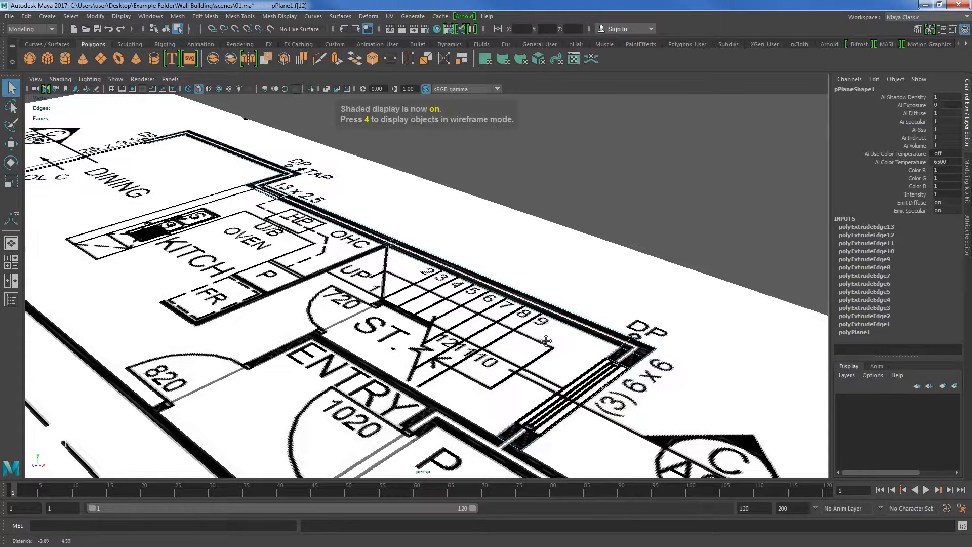
left_click(667, 275)
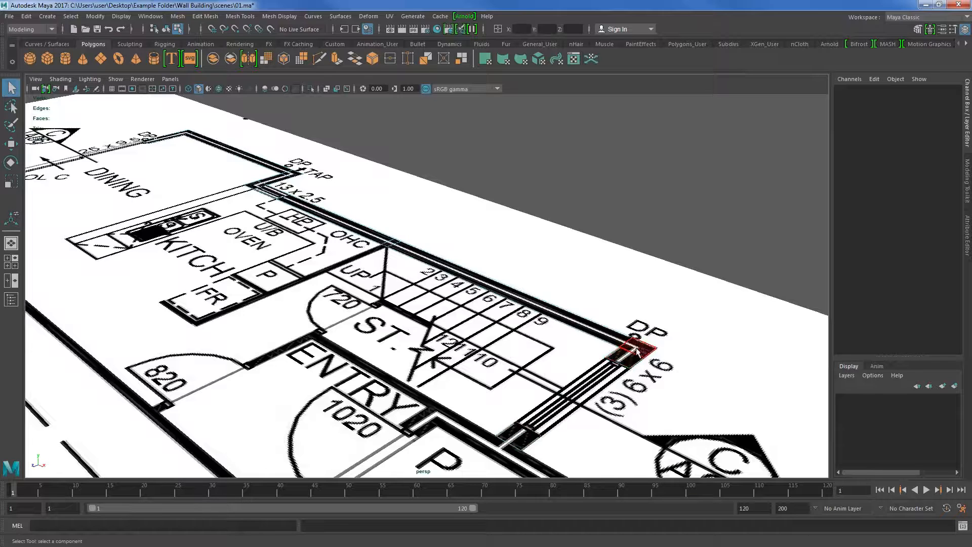
Select all remaining faces of the traced wall plane and extrude them upward with a Local Translate Z of 90
middle_click_drag(286, 237, 362, 278, "alt")
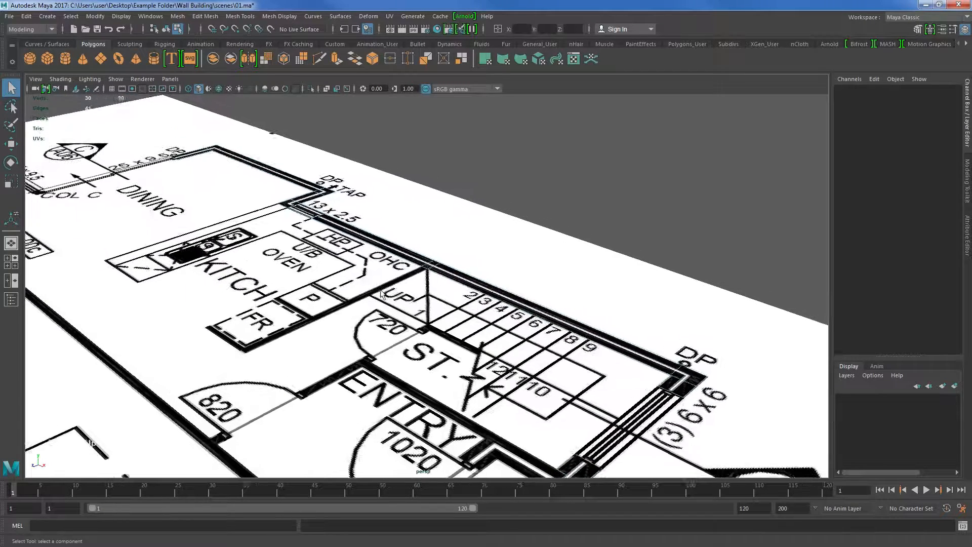
scroll(363, 278, "down", 1)
left_click_drag(157, 128, 750, 499)
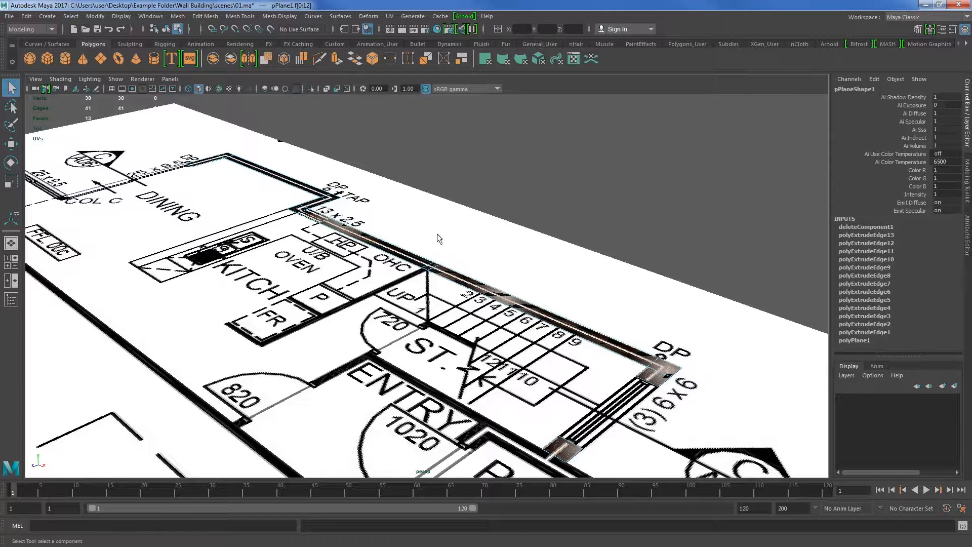
key("ctrl+e")
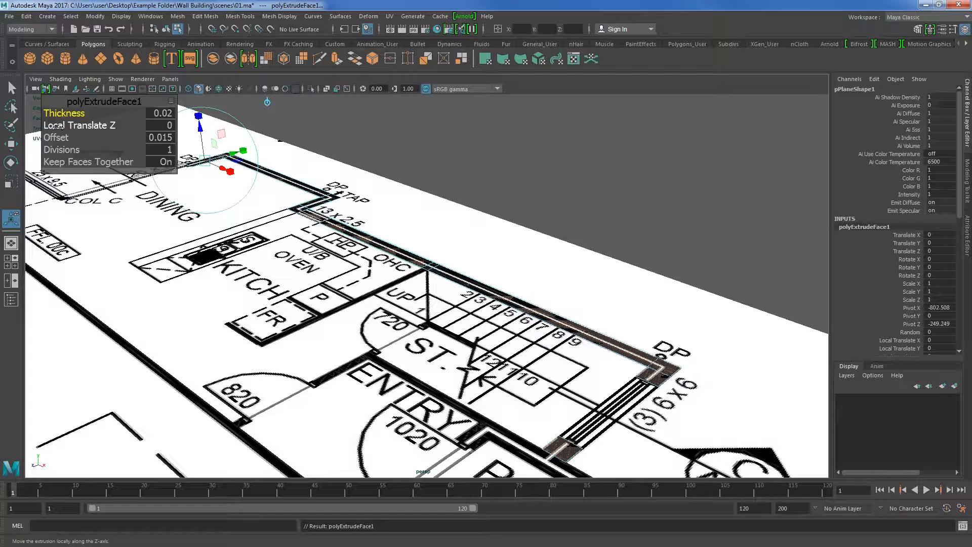
left_click(98, 125)
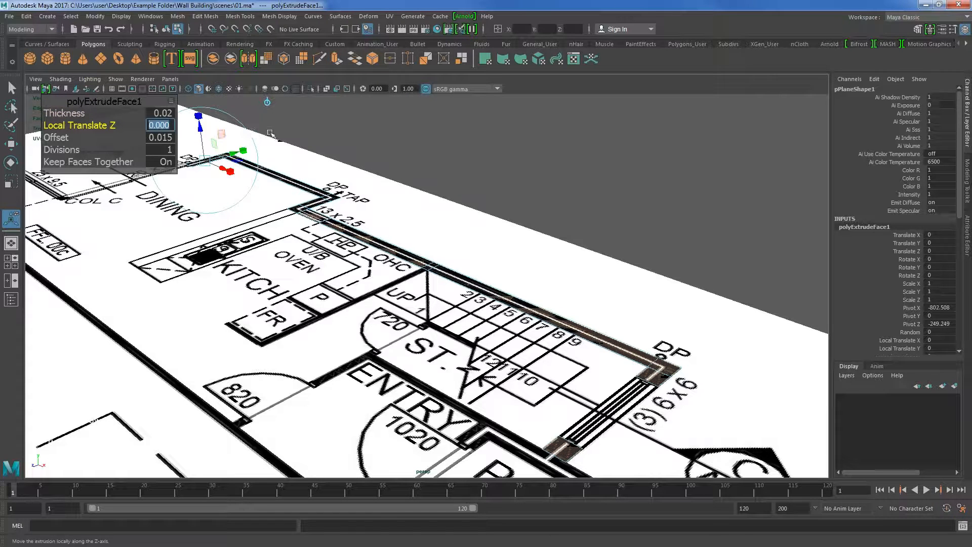
type("90")
key("Return")
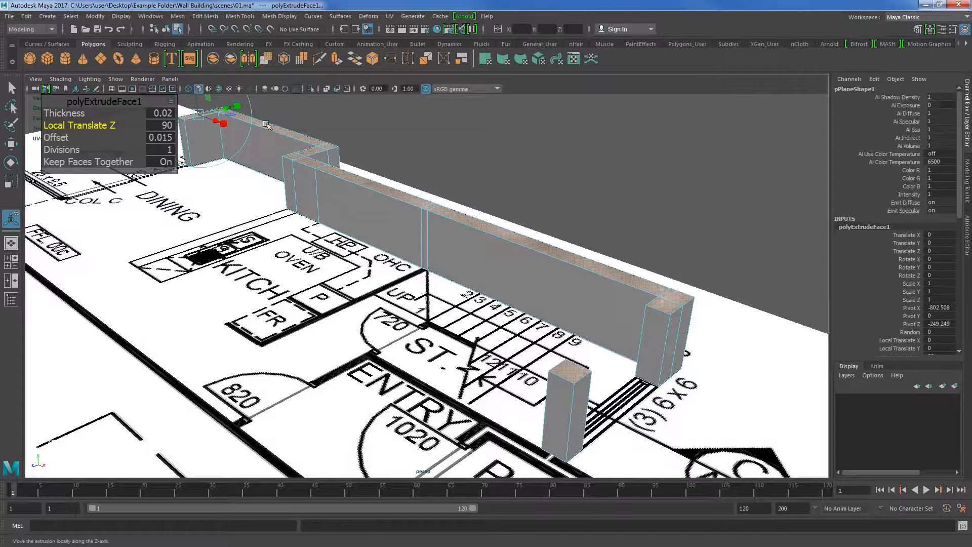
Extrude the walls' top faces with a Local Translate Z of 120, leaving out the face at the 13 x 2.5 window
left_click_drag(324, 203, 395, 242, "alt")
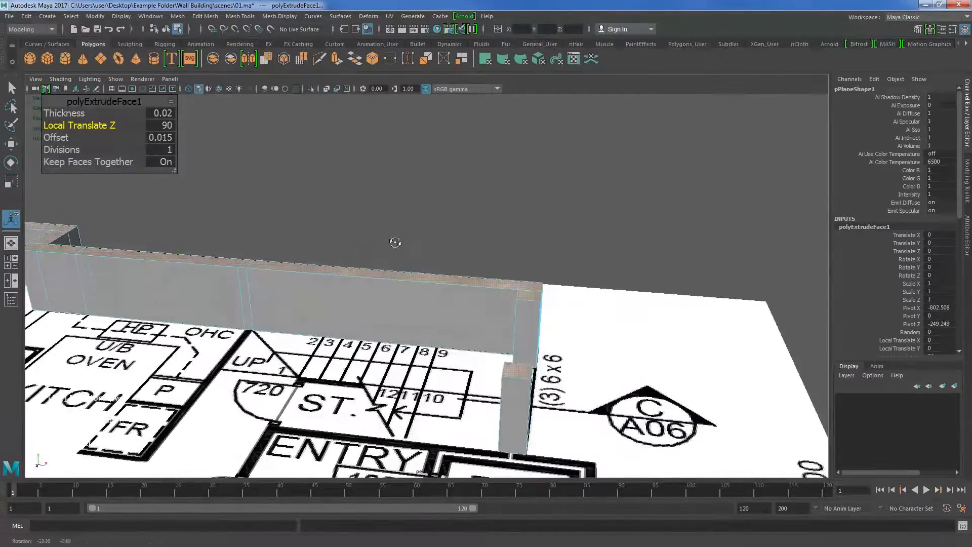
middle_click_drag(366, 269, 707, 297, "alt")
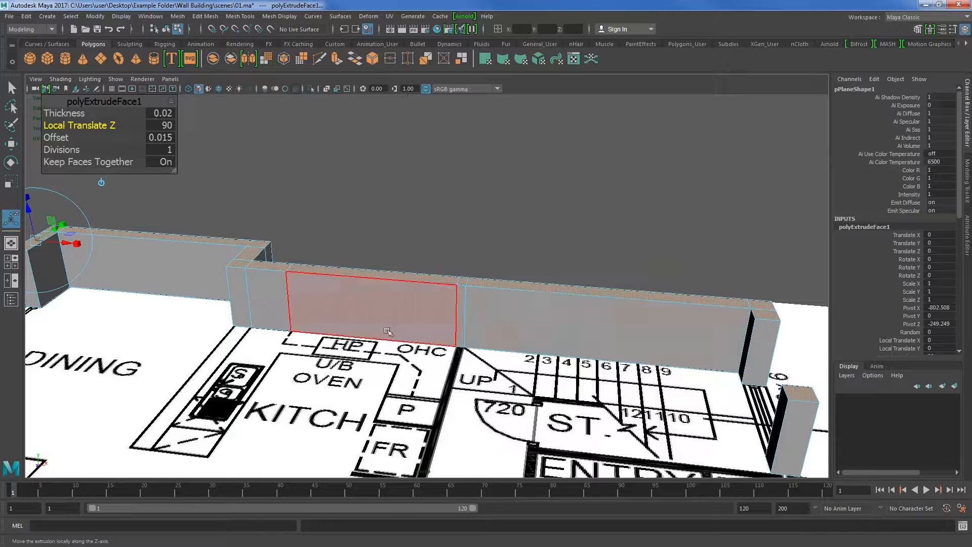
middle_click_drag(247, 307, 426, 342, "alt")
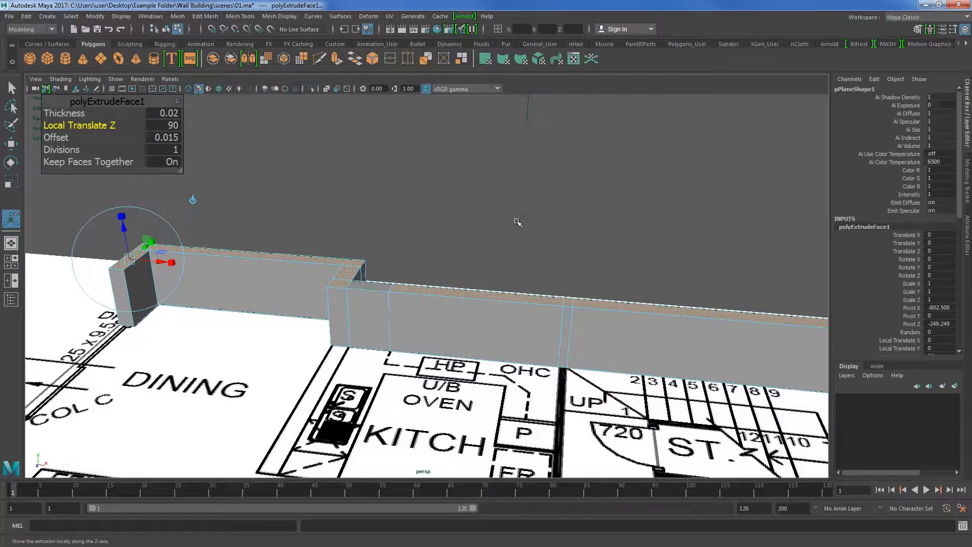
key("ctrl+e")
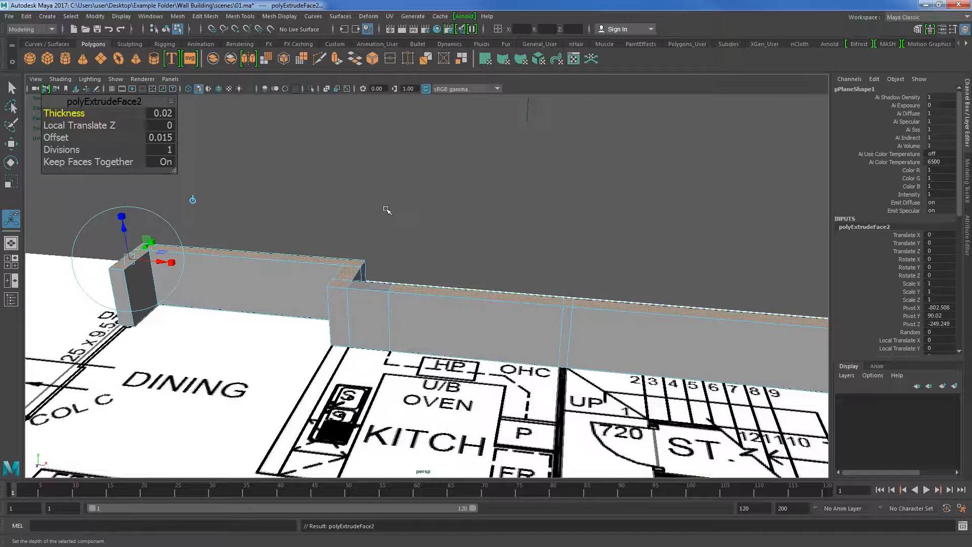
left_click(168, 126)
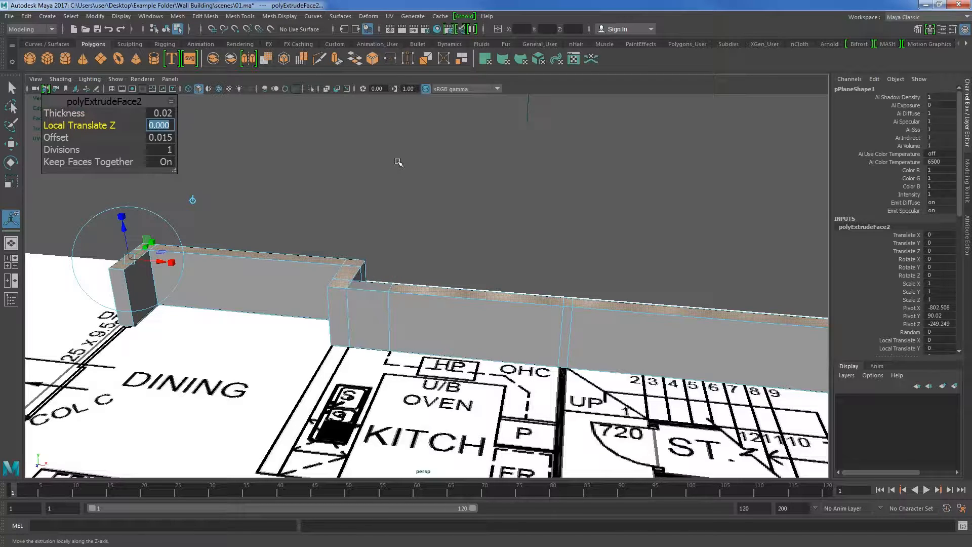
type("1.")
type("20")
key("Return")
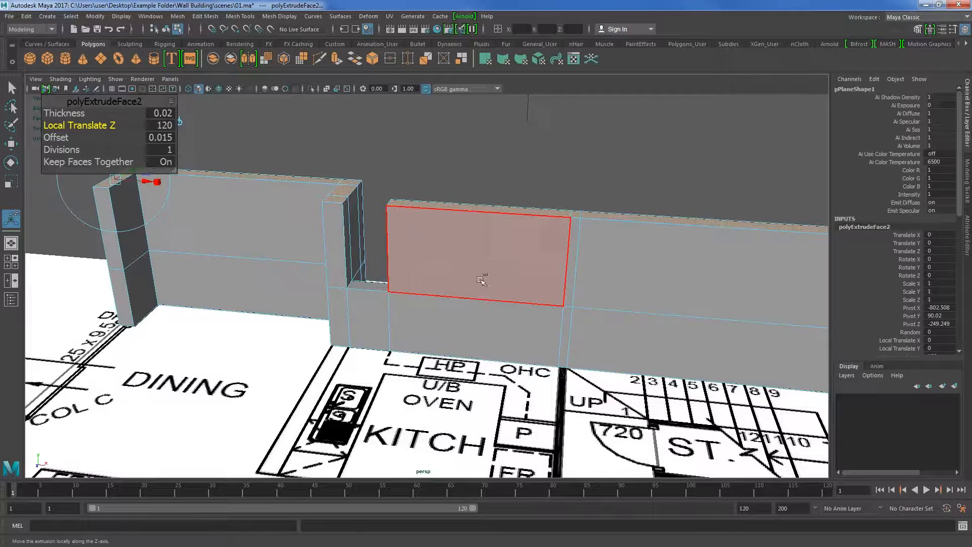
middle_click_drag(481, 280, 475, 297)
key("ctrl+z")
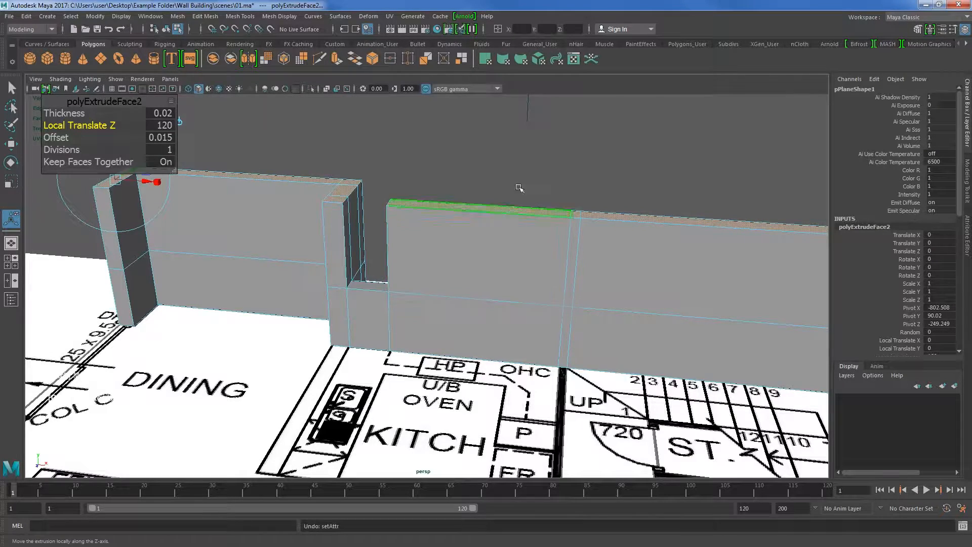
Extrude the raised top faces once more with a Local Translate Z of 30 to add the band above window height
middle_click_drag(519, 188, 400, 238, "alt")
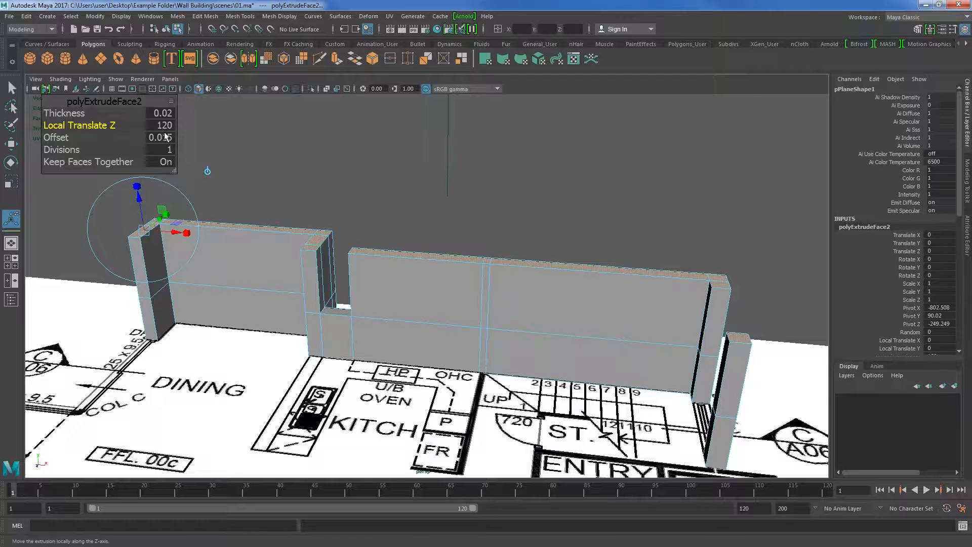
key("ctrl+e")
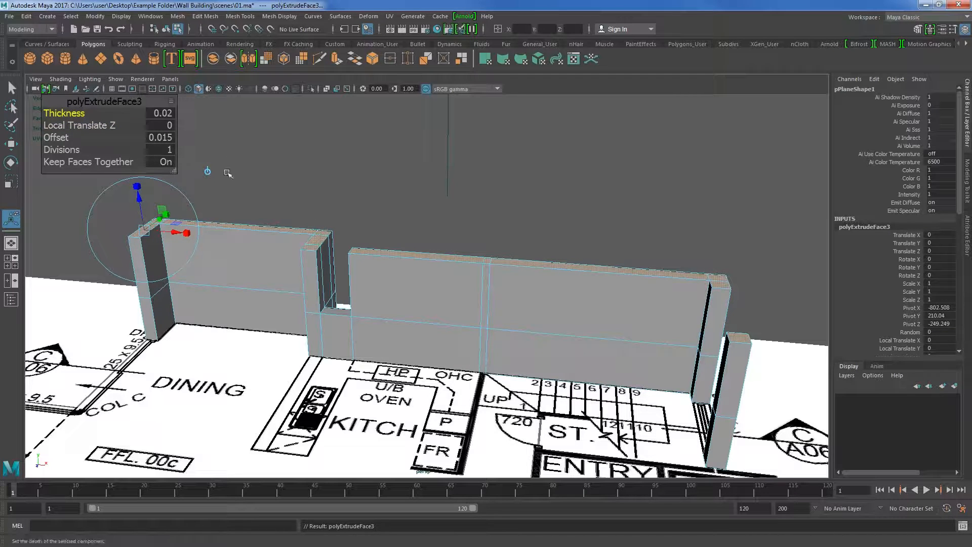
left_click(167, 125)
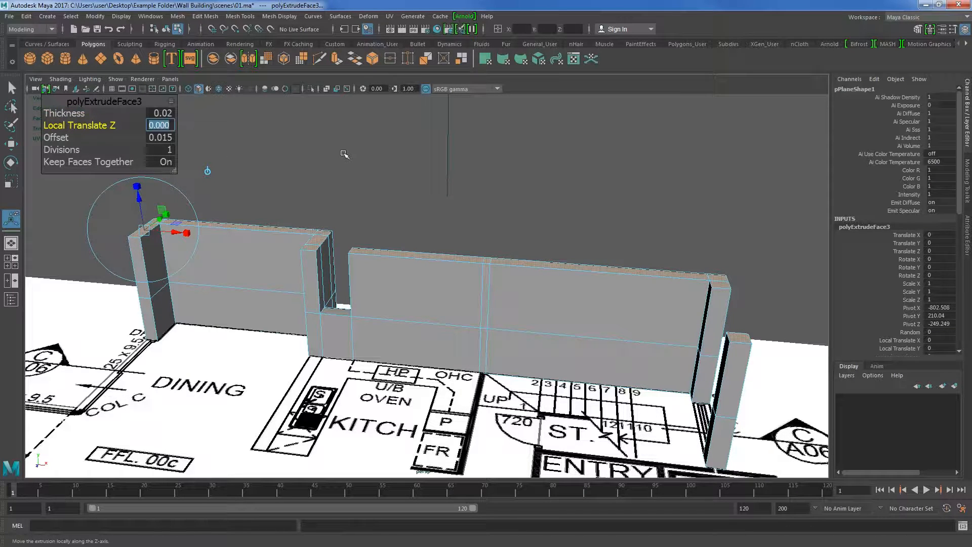
type("30")
key("Return")
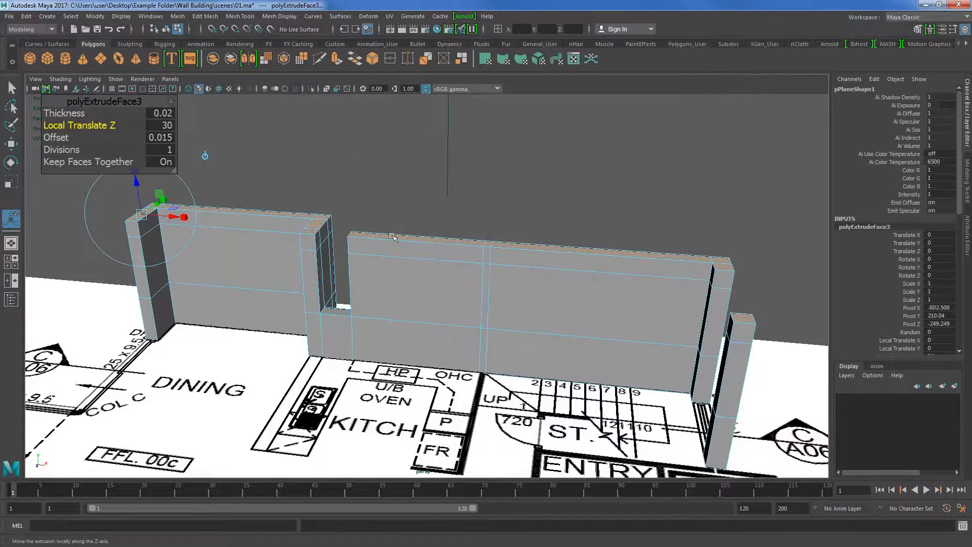
middle_click_drag(422, 252, 358, 262, "alt")
left_click_drag(390, 266, 463, 254, "alt")
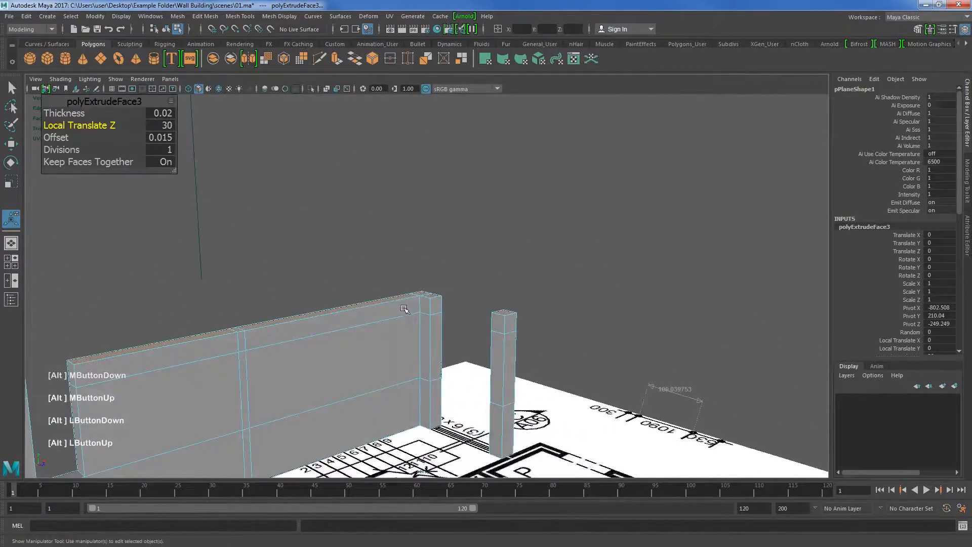
middle_click_drag(405, 309, 581, 233, "alt")
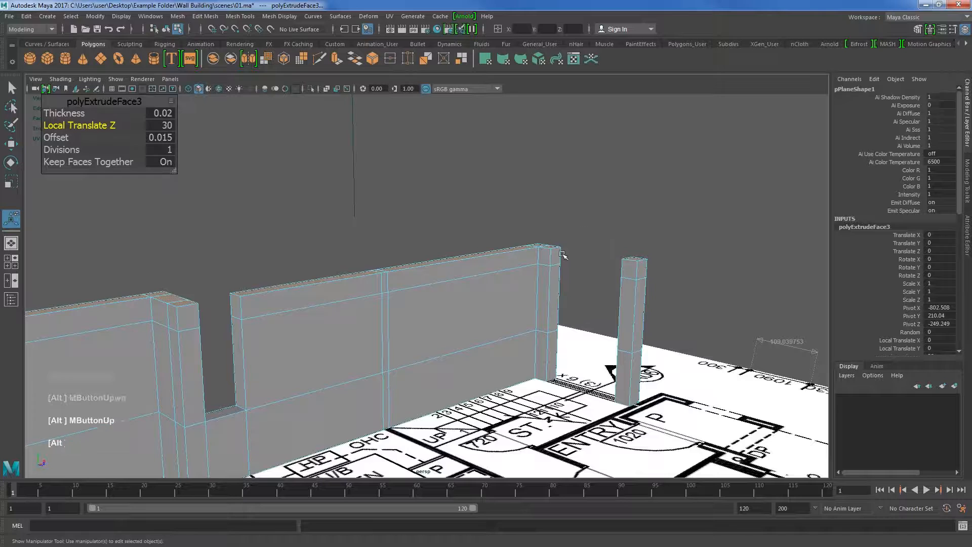
Select the two facing end faces of the top wall band on either side of the (3) 6 x 6 window and bridge them
right_click_drag(555, 245, 557, 273)
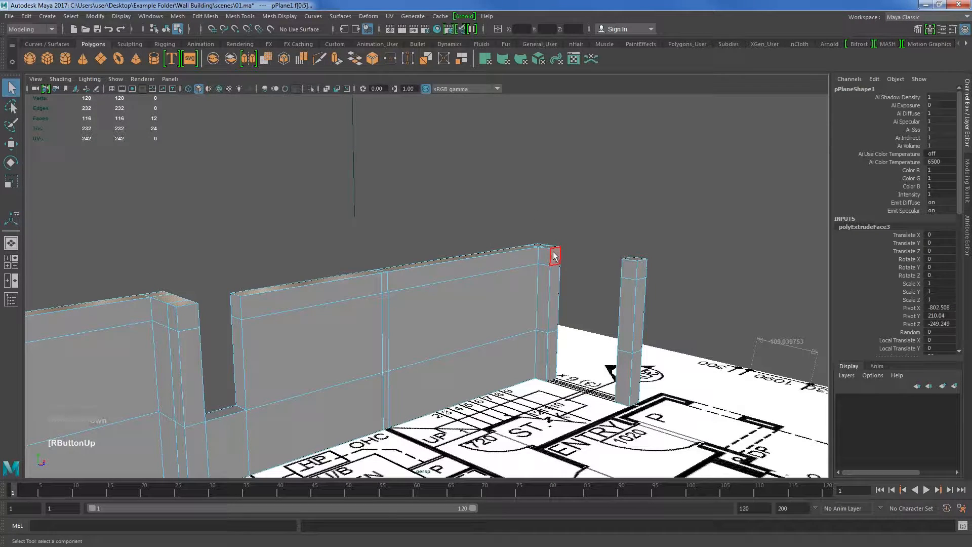
left_click(554, 256)
left_click(445, 268)
left_click_drag(446, 268, 505, 276, "alt")
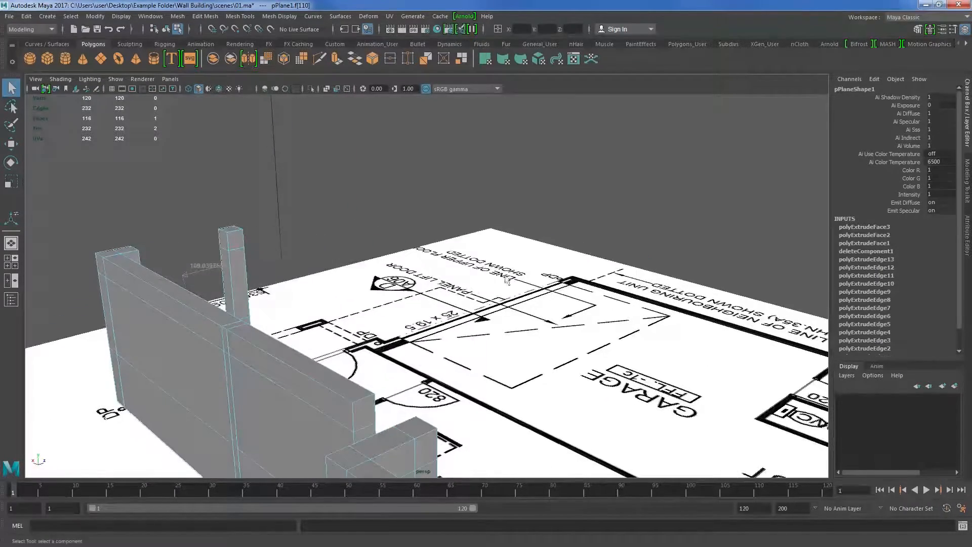
left_click(223, 239, "shift")
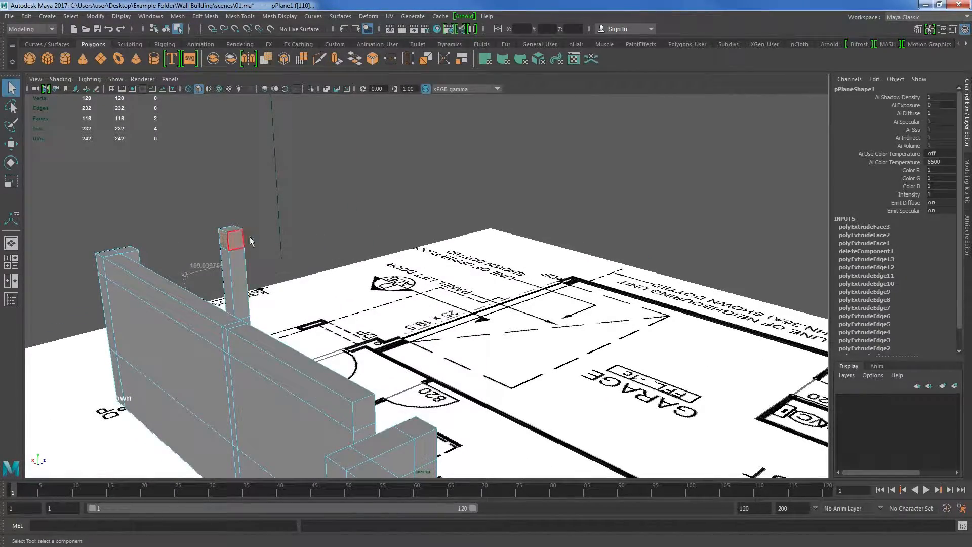
left_click(355, 60)
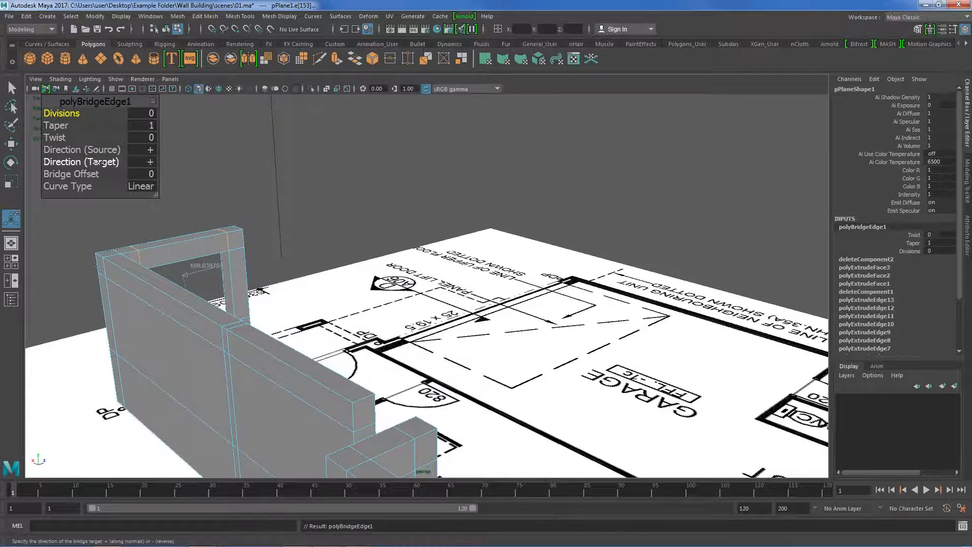
Bridge the opposing top-band end faces across the narrow 13 x 2.5 window gap beside the kitchen to close the wall above it
left_click_drag(132, 243, 223, 258, "alt")
left_click(251, 346)
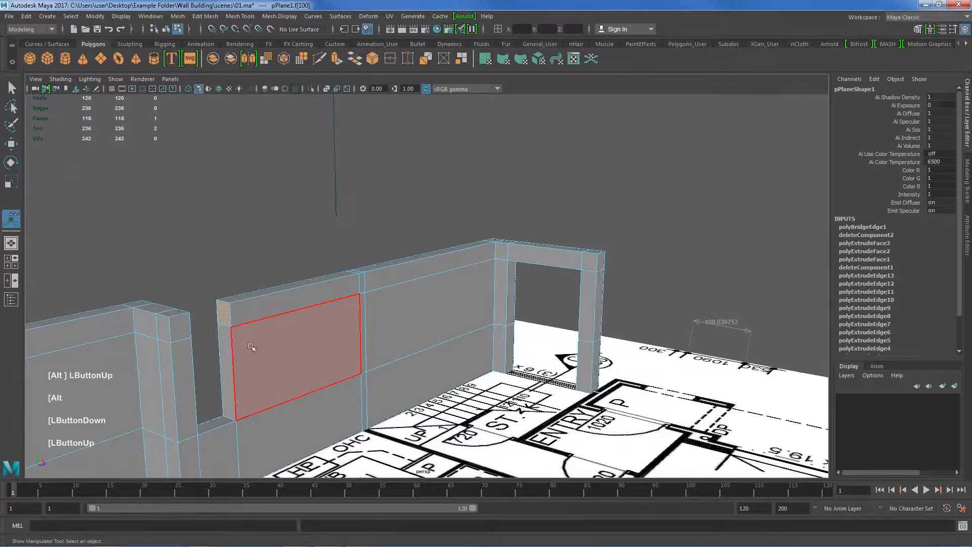
left_click_drag(250, 346, 377, 296, "alt")
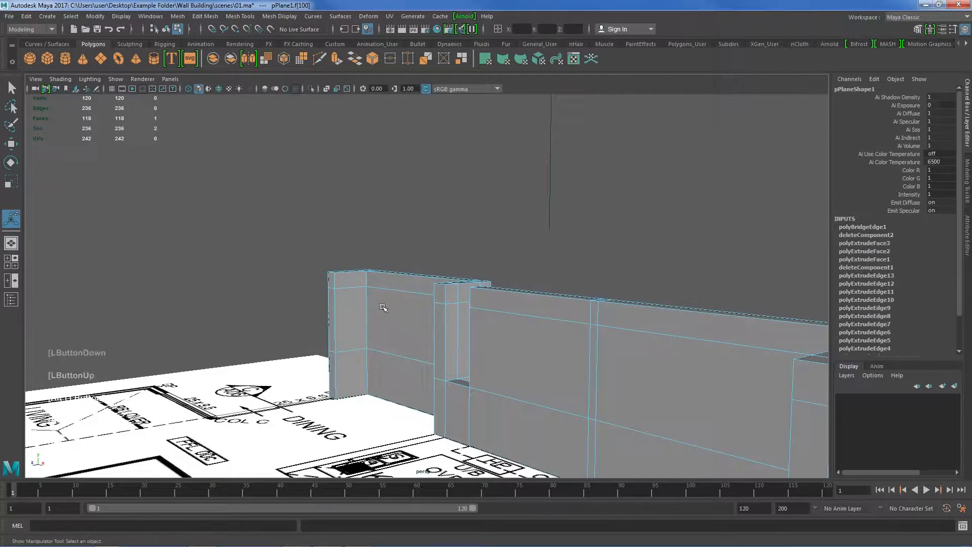
left_click(454, 292, "shift")
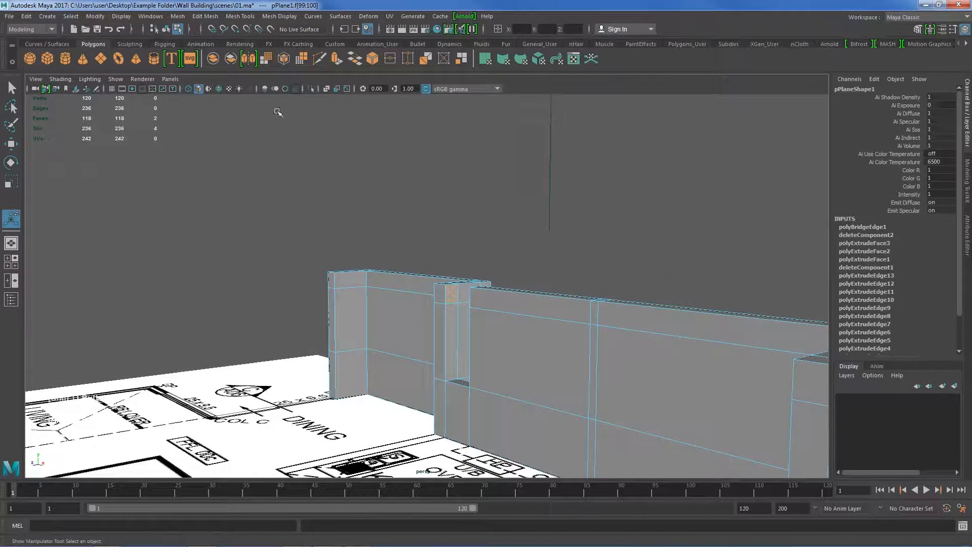
left_click(355, 58)
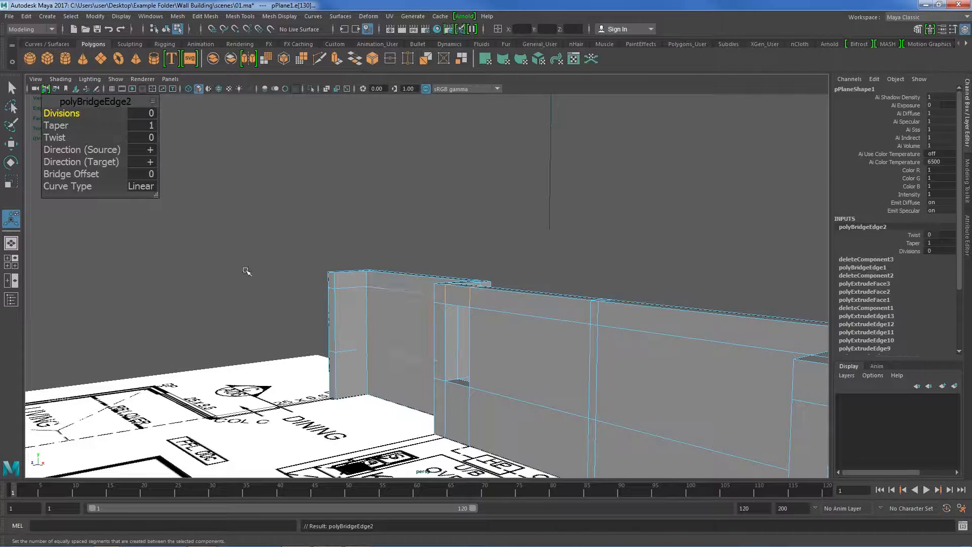
middle_click_drag(247, 270, 355, 243, "alt")
left_click_drag(354, 243, 610, 209, "alt")
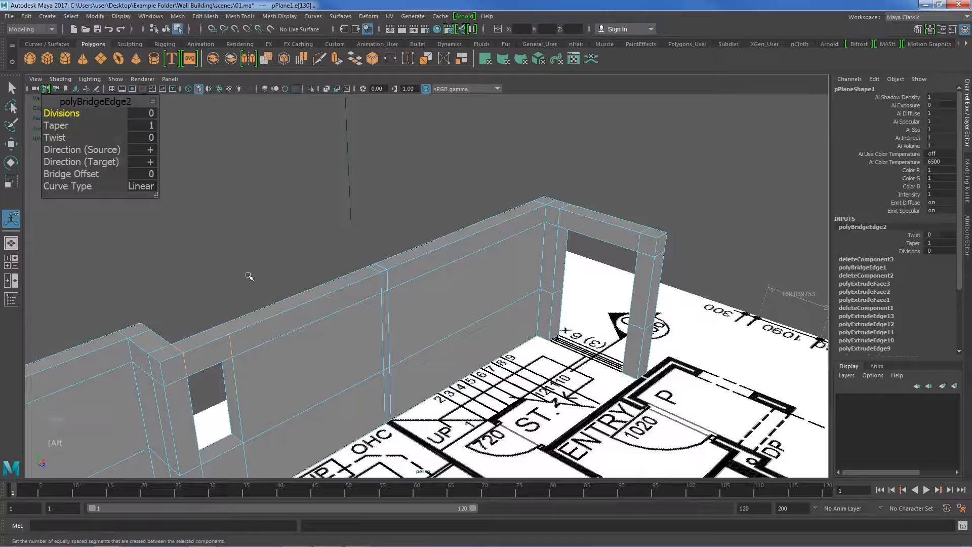
middle_click_drag(204, 339, 374, 260, "alt")
scroll(408, 275, "down", 2)
scroll(384, 296, "down", 1, "alt")
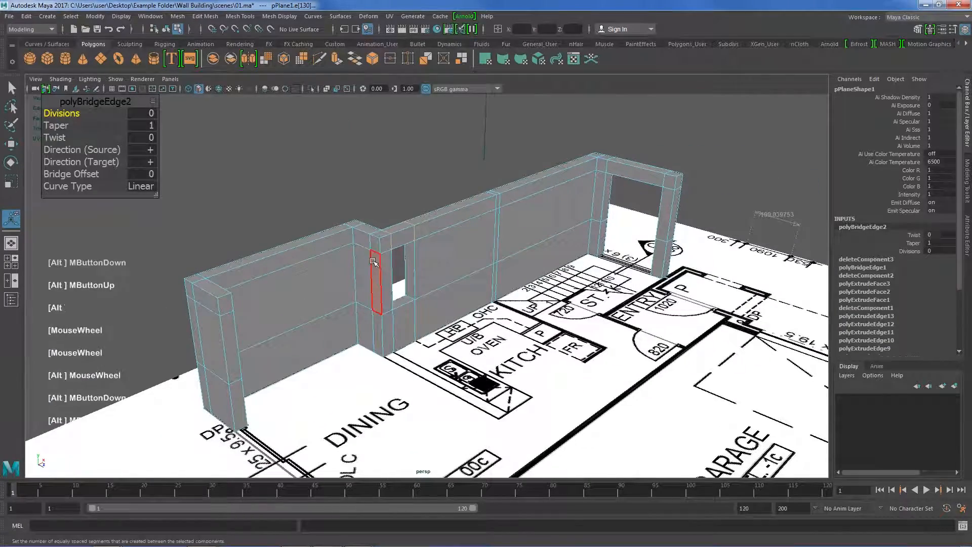